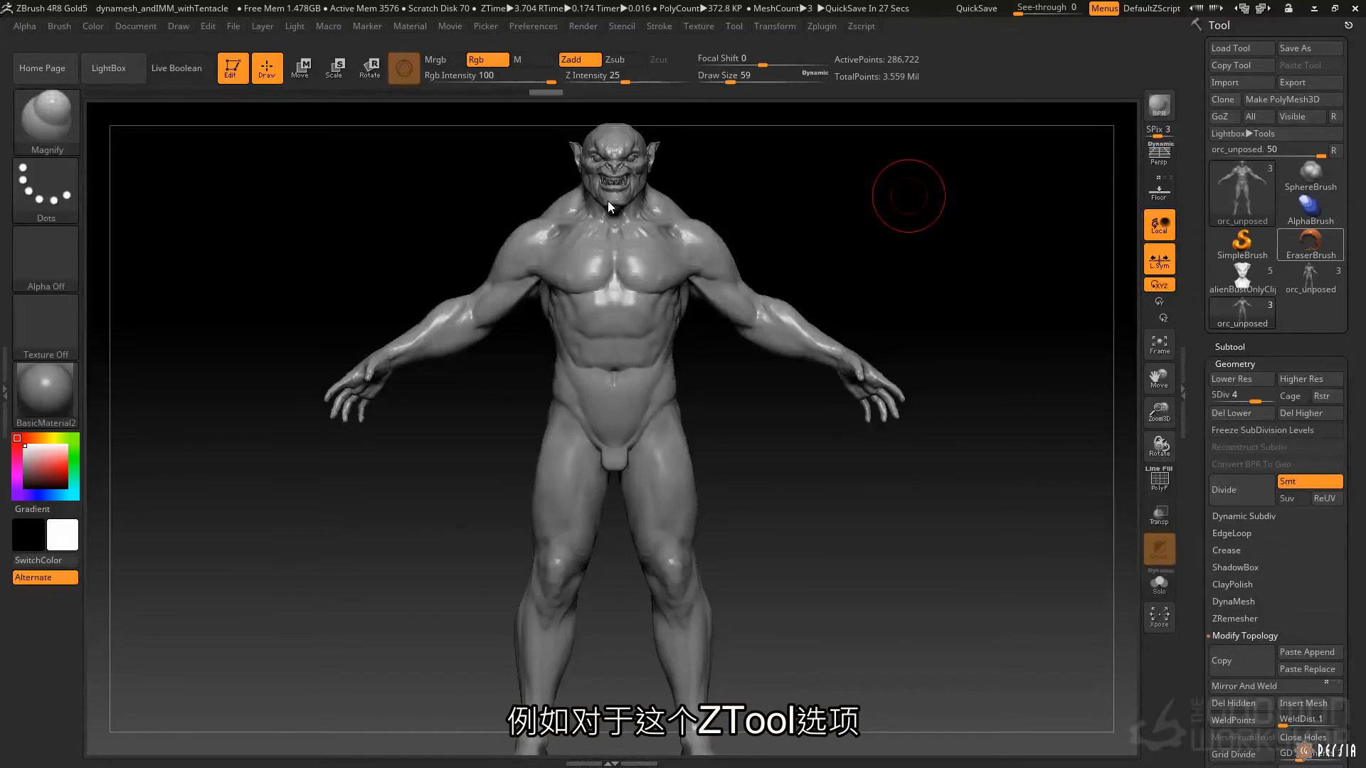
Lower the orc mesh to subdivision level 2, turn off X symmetry and activate the Move brush at the head.
left_click(1244, 393)
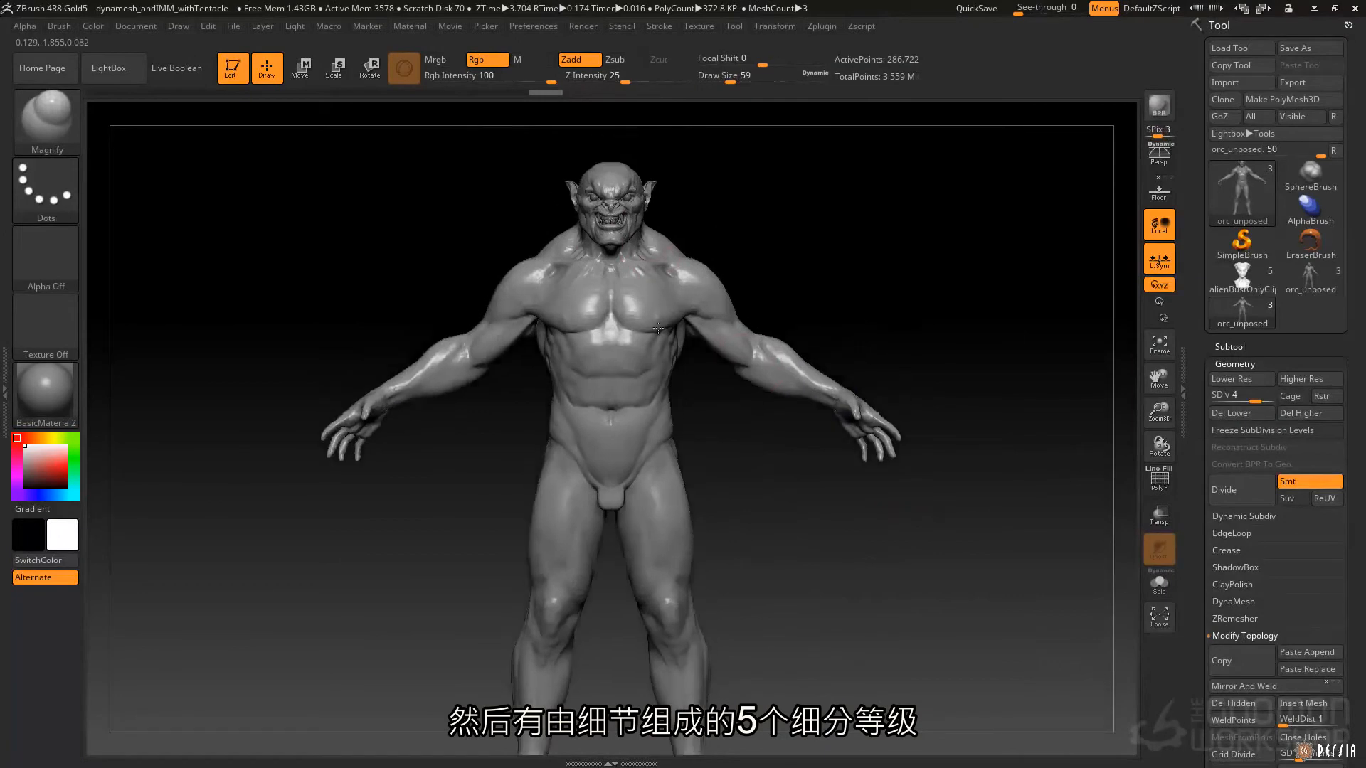
key("shift+d")
key("shift+d")
mouse_move(612, 234)
left_mouse_down("alt")
mouse_move(551, 171)
mouse_move(664, 266)
mouse_move(611, 257)
mouse_move(575, 292)
left_mouse_up("alt")
key("x")
key("space")
key("b")
key("m")
key("v")
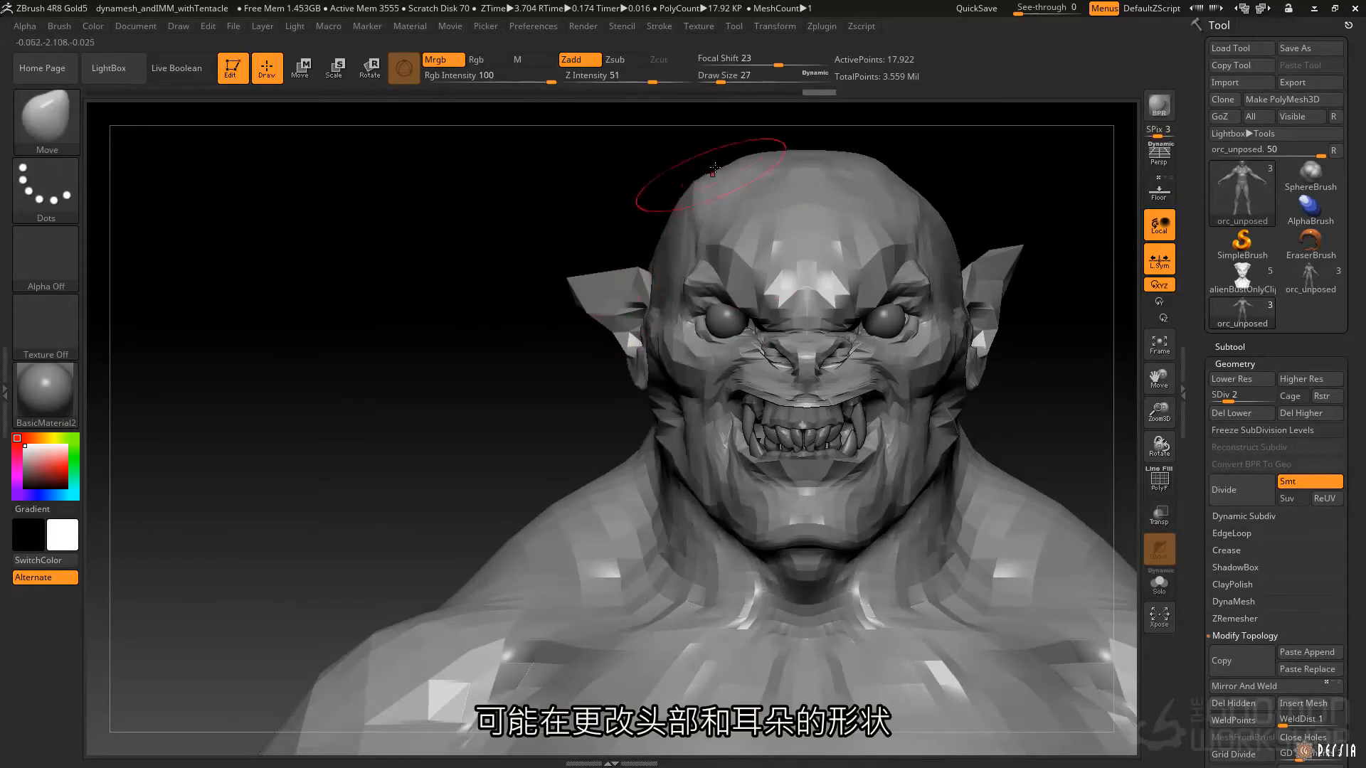
Raise the mesh to subdivision level 4 and reduce the Move brush draw size to 7 for work around the eye.
key("ctrl+d")
key("d")
right_click_drag(723, 307, 818, 310)
key("space")
left_click_drag(727, 323, 725, 318)
mouse_move(720, 313)
right_mouse_down()
mouse_move(628, 313)
mouse_move(650, 346)
mouse_move(809, 349)
right_mouse_up()
key("space")
mouse_move(708, 325)
left_mouse_down()
mouse_move(724, 334)
mouse_move(714, 320)
left_mouse_up()
key("space")
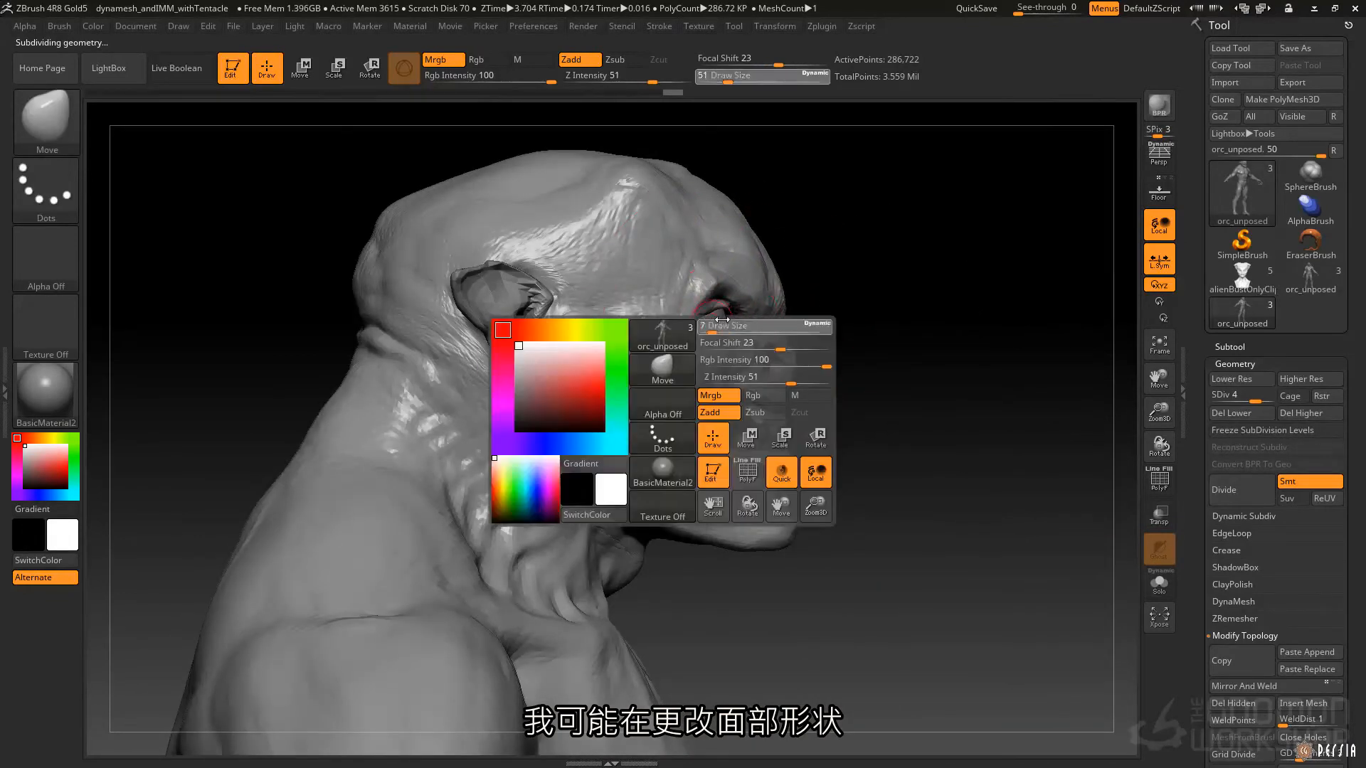
right_click_drag(699, 306, 625, 312)
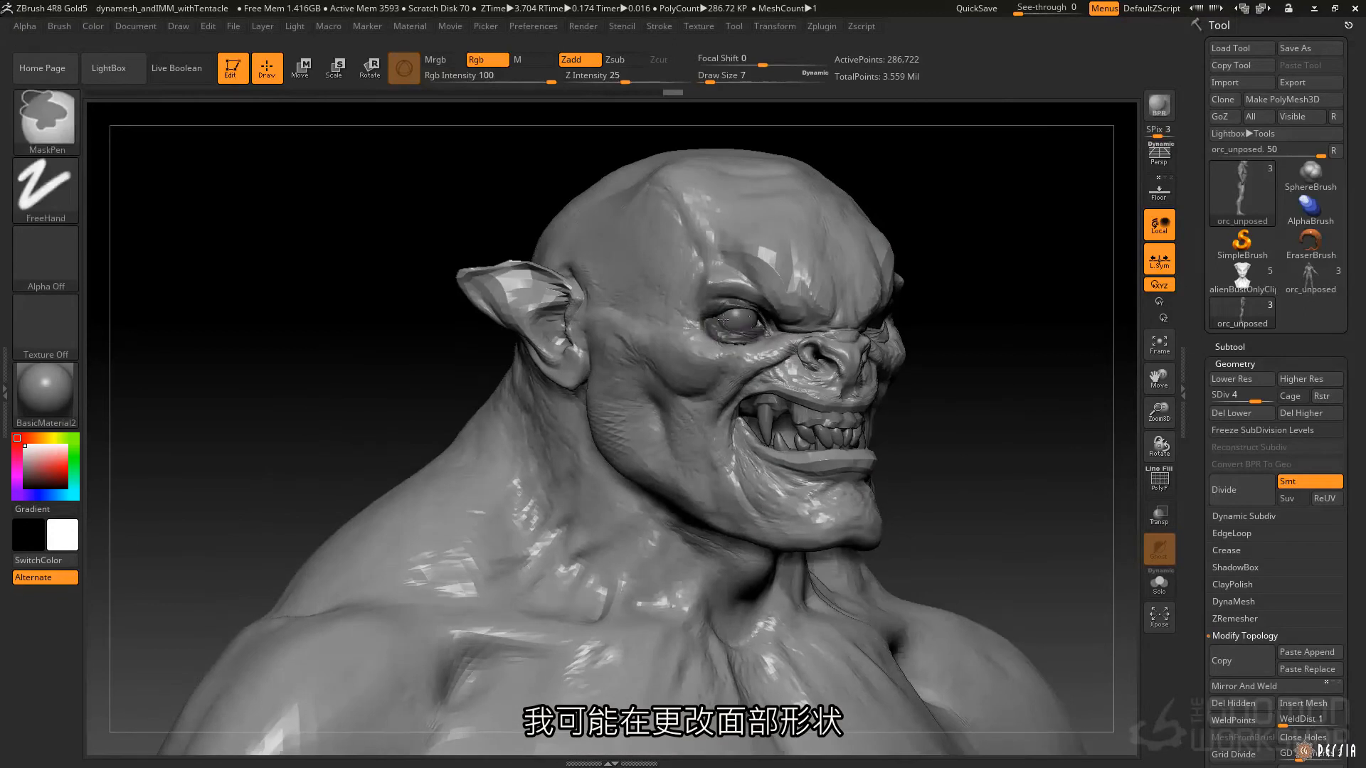
Mask the area around one eye and reshape the eye socket with the Move brush at varying sizes.
left_click_drag(753, 324, 727, 313, "ctrl")
mouse_move(728, 310)
right_mouse_down()
mouse_move(663, 313)
mouse_move(697, 317)
right_mouse_up()
key("space")
mouse_move(782, 324)
left_mouse_down()
mouse_move(804, 324)
mouse_move(744, 335)
left_mouse_up()
key("space")
left_click_drag(754, 334, 718, 337)
right_click_drag(726, 340, 663, 340)
left_click_drag(755, 342, 749, 339)
right_click_drag(750, 342, 758, 341)
right_click_drag(758, 341, 807, 336)
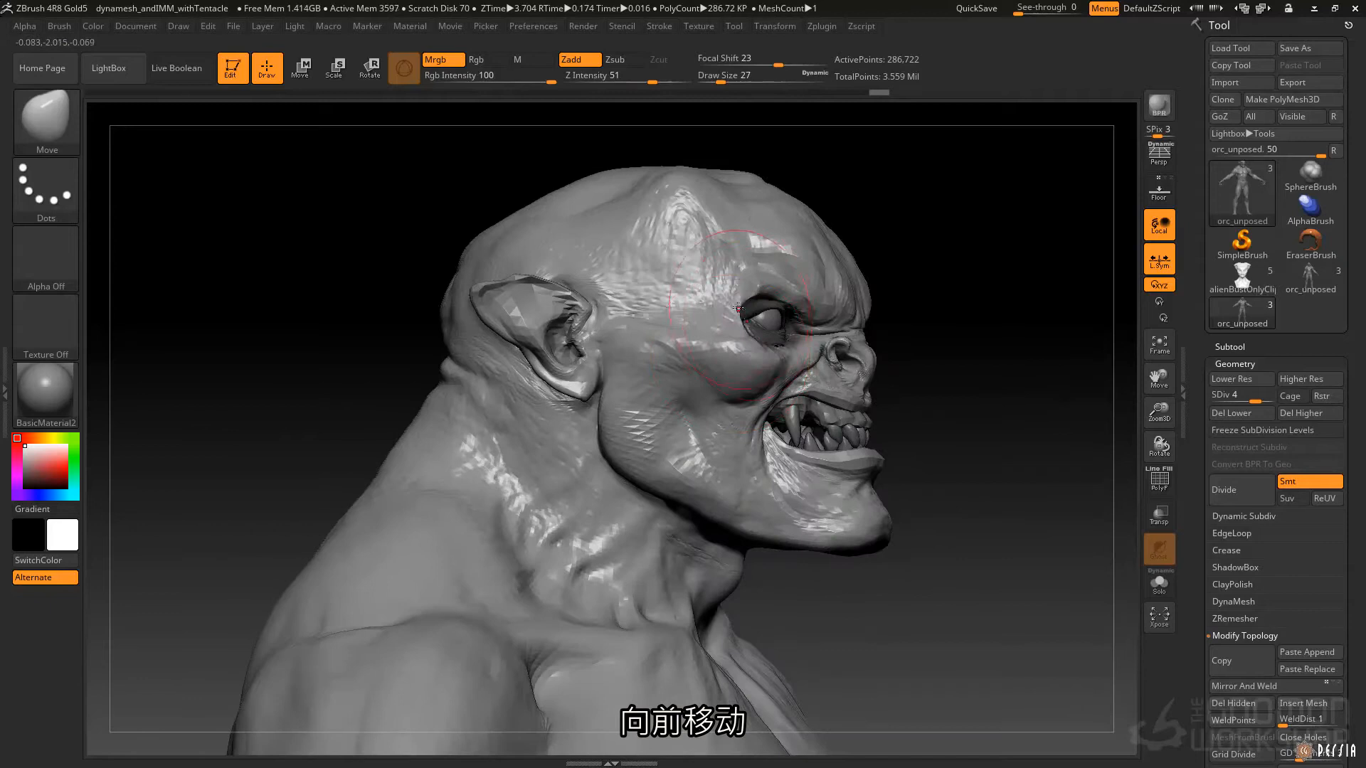
mouse_move(738, 306)
left_mouse_down()
mouse_move(751, 308)
mouse_move(746, 290)
left_mouse_up()
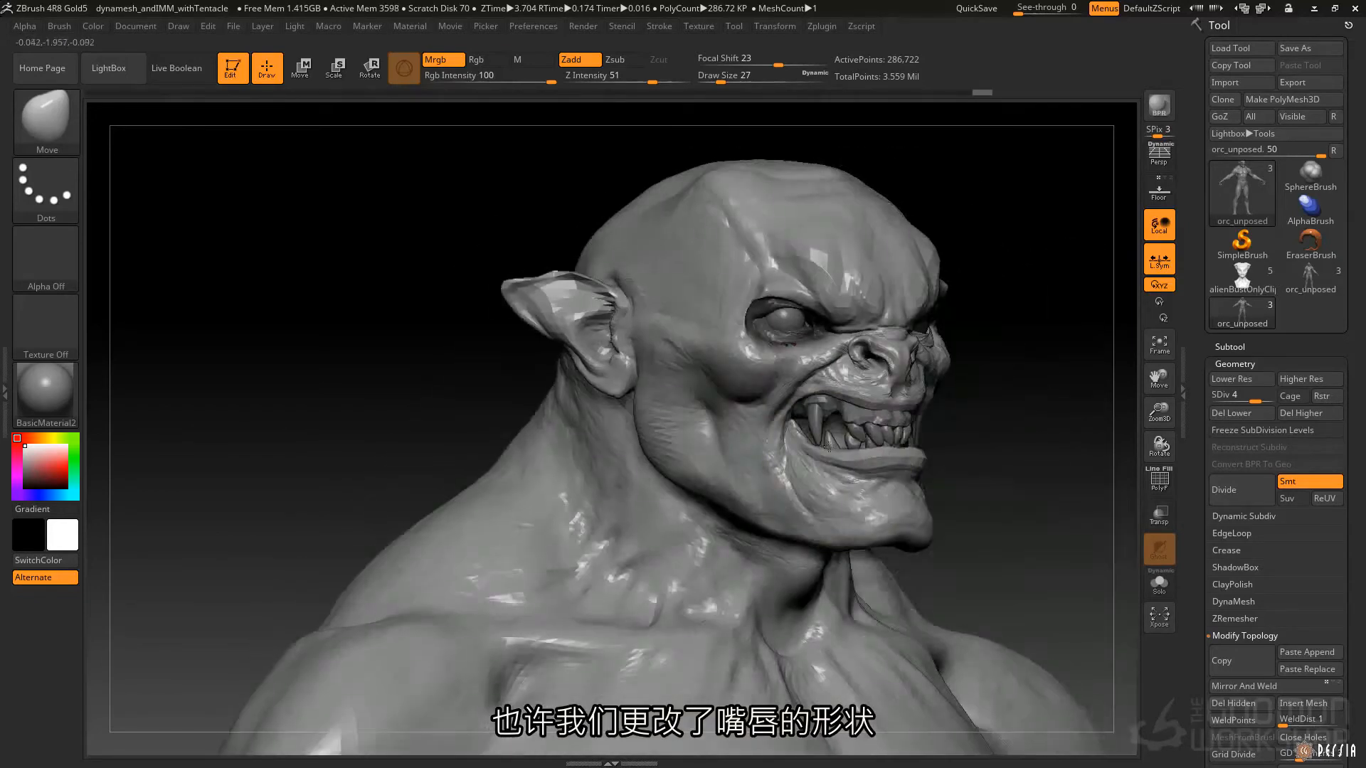
Reshape one mouth corner and the lower jaw with the Move brush, masking the lip area and inverting the mask.
mouse_move(775, 438)
left_mouse_down("ctrl")
mouse_move(819, 512)
mouse_move(868, 526)
left_mouse_up("ctrl")
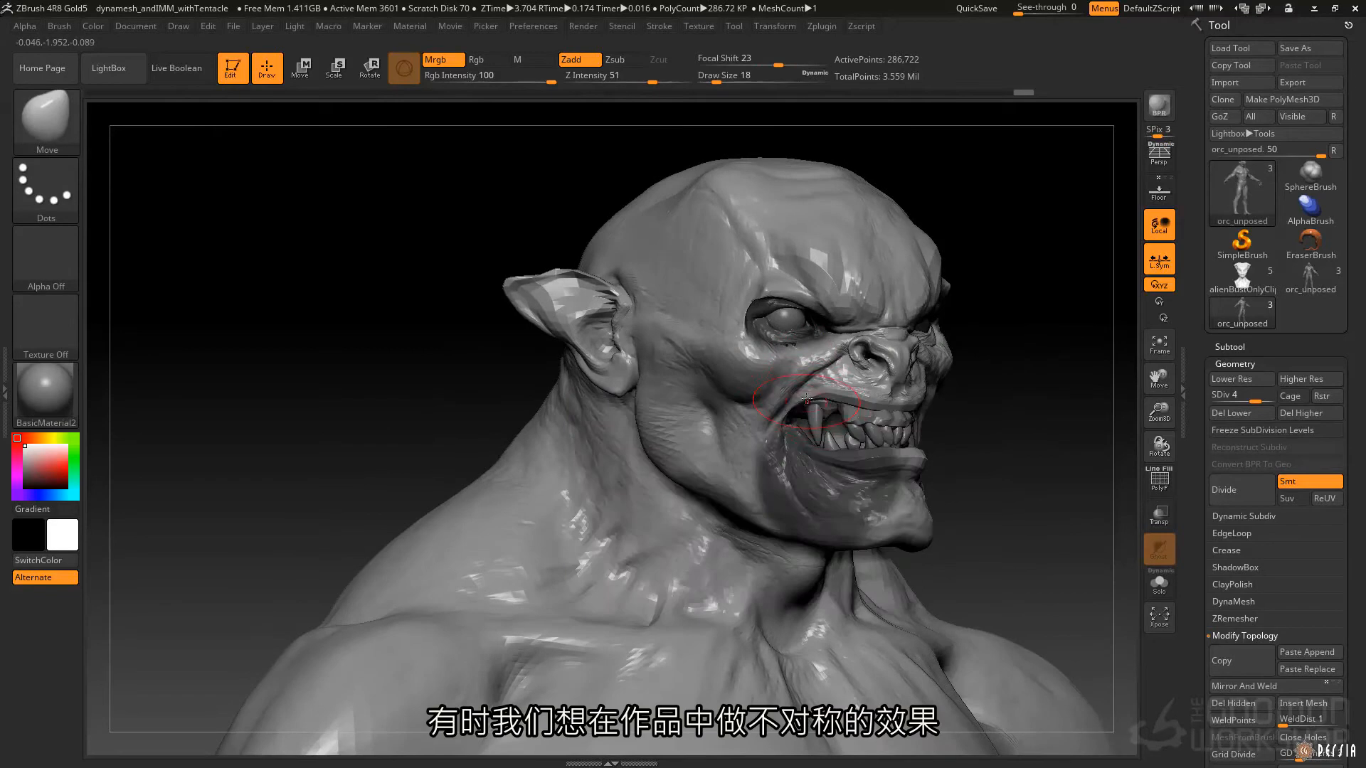
left_click_drag(807, 406, 810, 398)
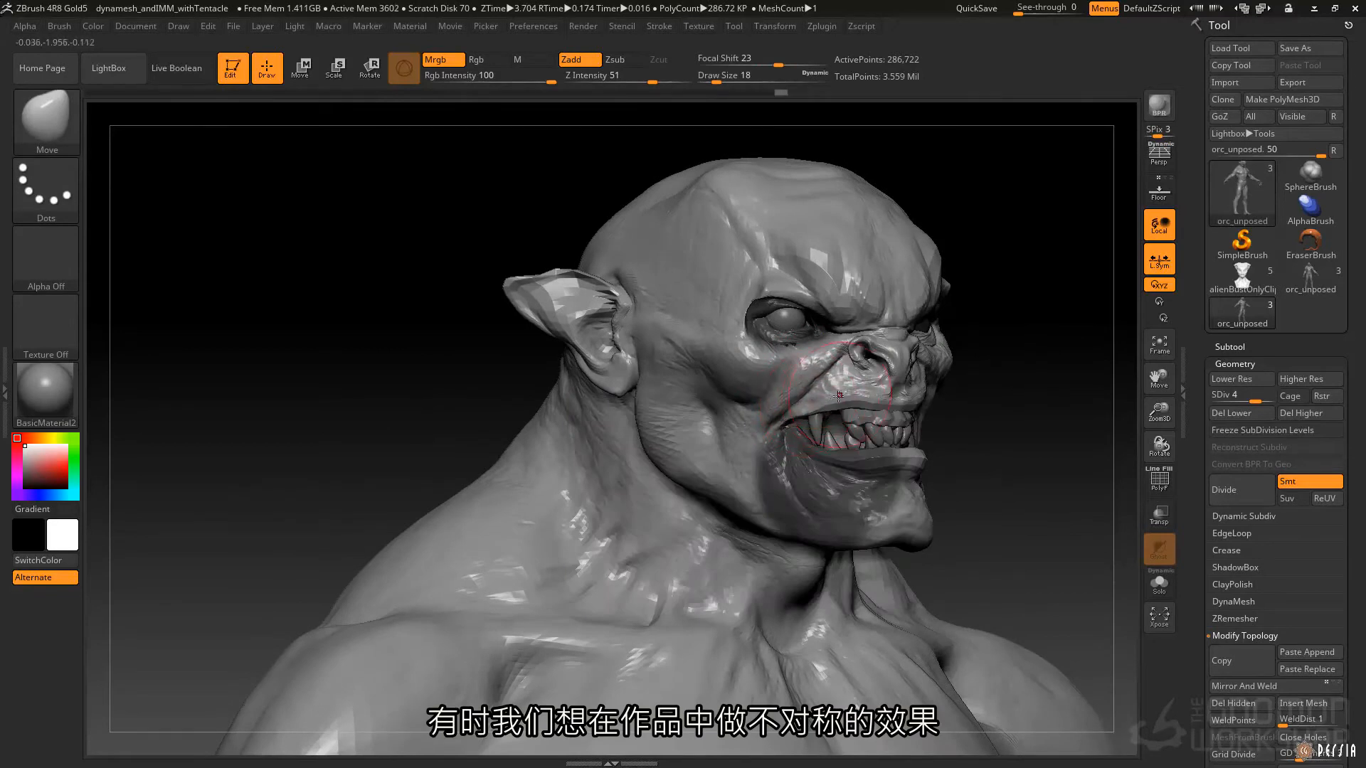
key("ctrl")
left_click(520, 397, "ctrl")
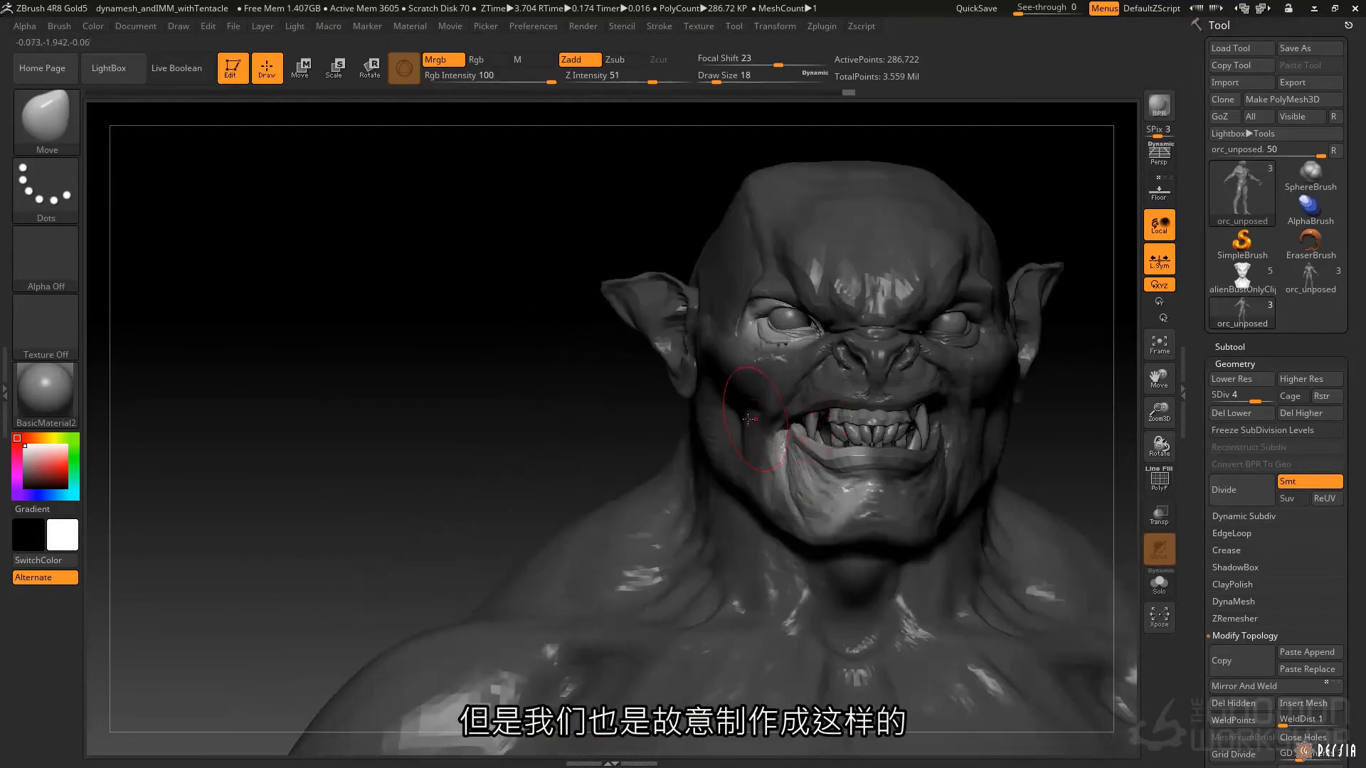
key("ctrl")
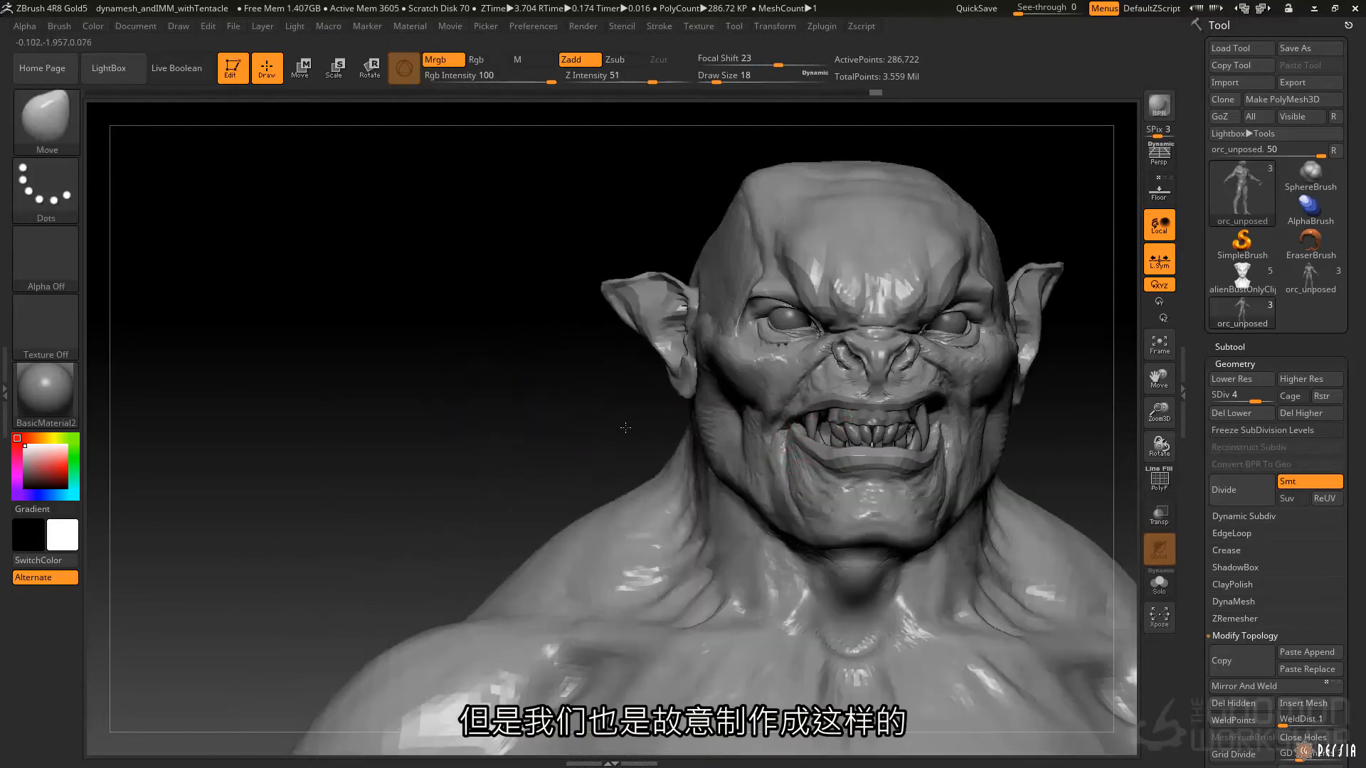
key("space")
key("space")
left_click_drag(710, 440, 720, 441)
left_click_drag(732, 475, 756, 491)
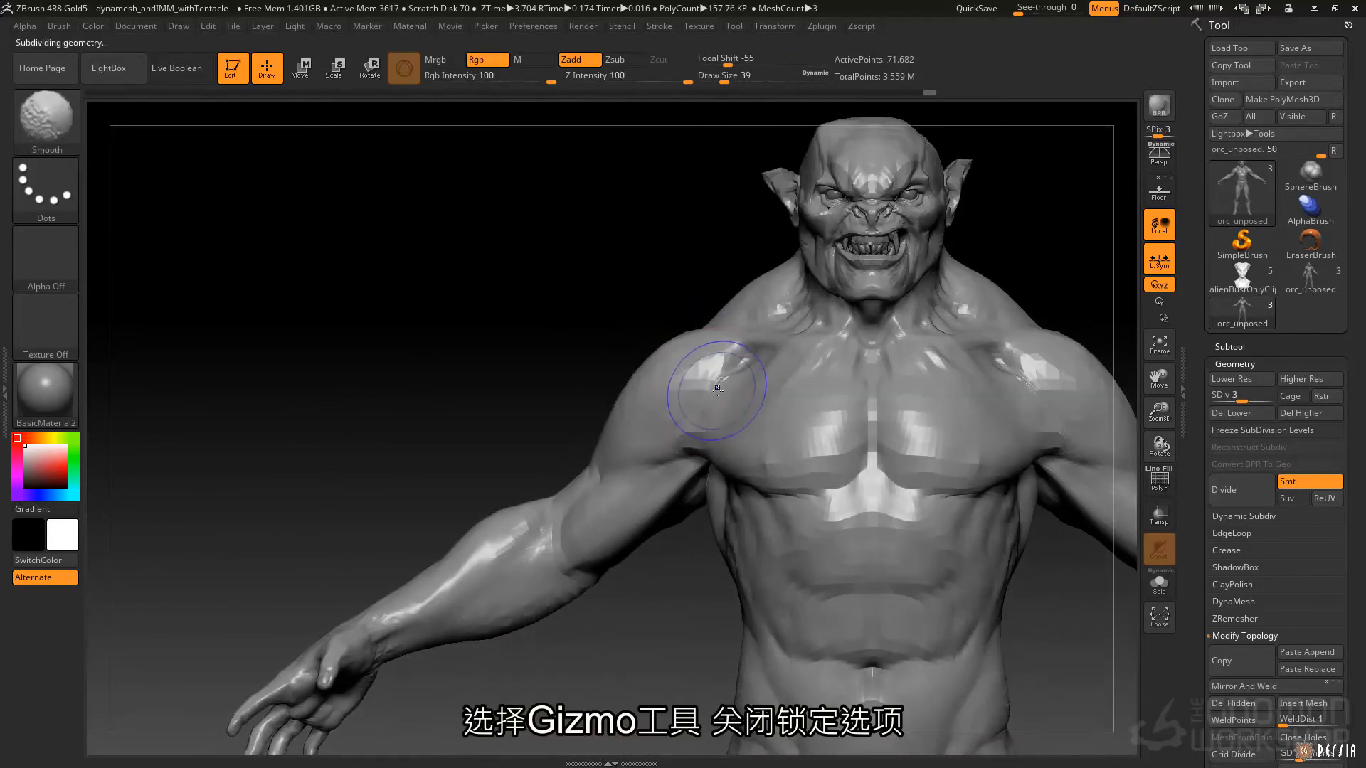
At subdivision level 3, mask everything except one arm and place the transform gizmo's pivot at its shoulder.
key("w")
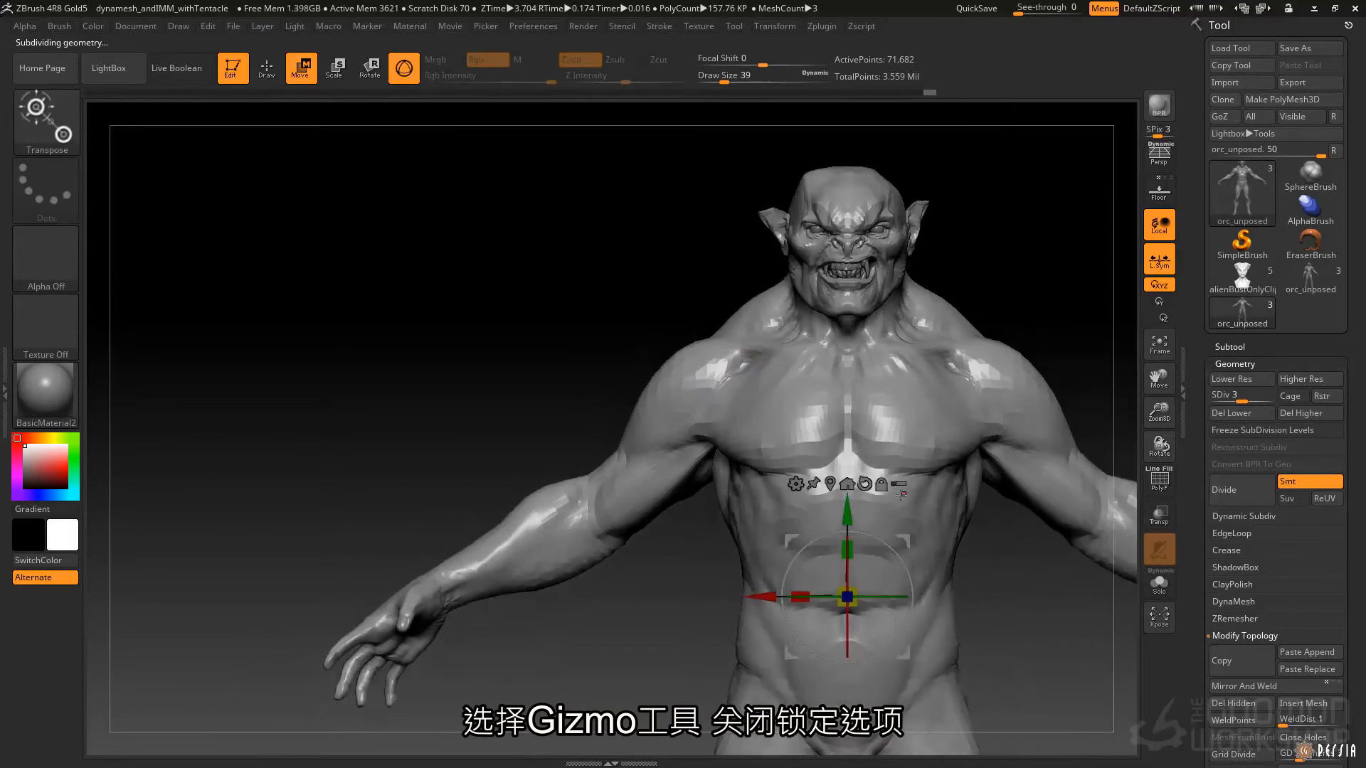
left_click_drag(739, 371, 675, 449, "ctrl")
left_click_drag(598, 399, 843, 384)
left_click_drag(794, 318, 735, 324, "alt")
right_click_drag(701, 344, 807, 351)
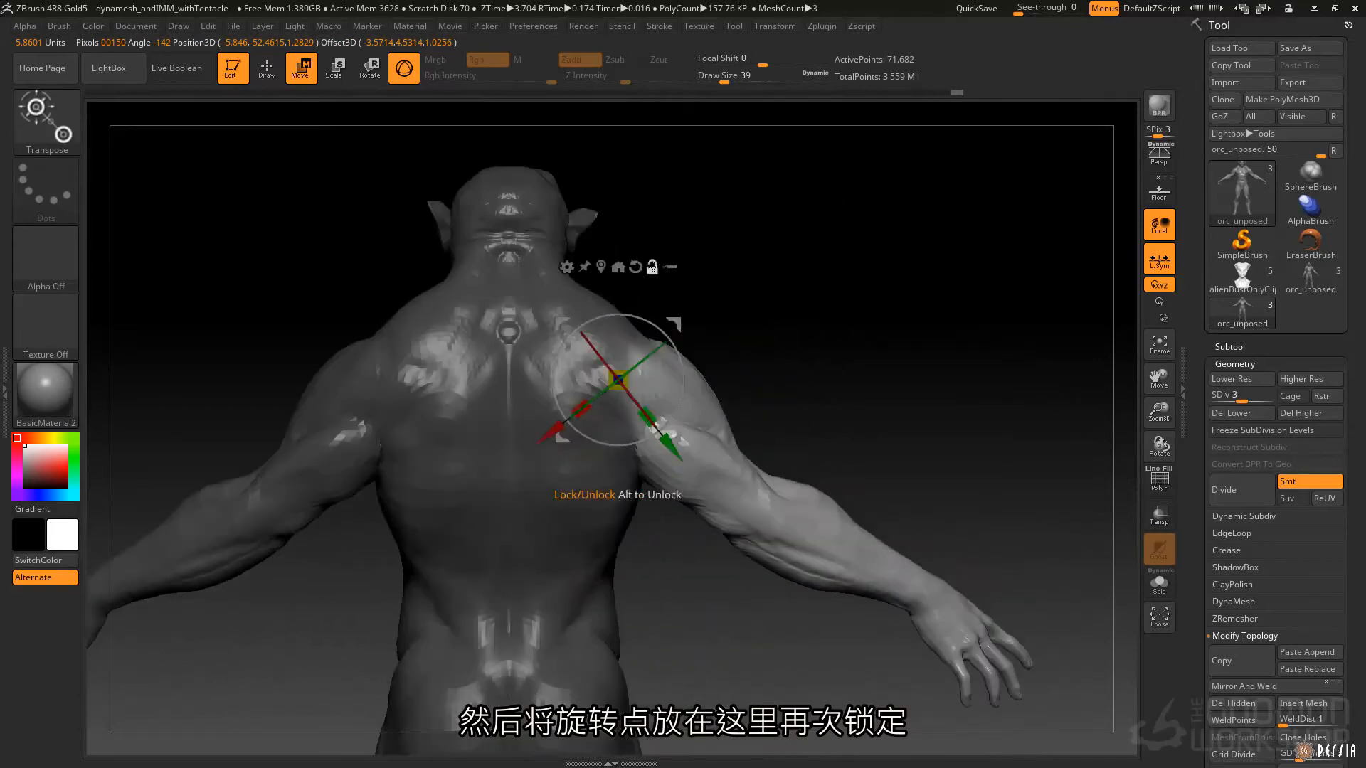
Rotate the unmasked arm around the shoulder with the gizmo to lower it beside the torso.
left_click_drag(664, 334, 649, 371)
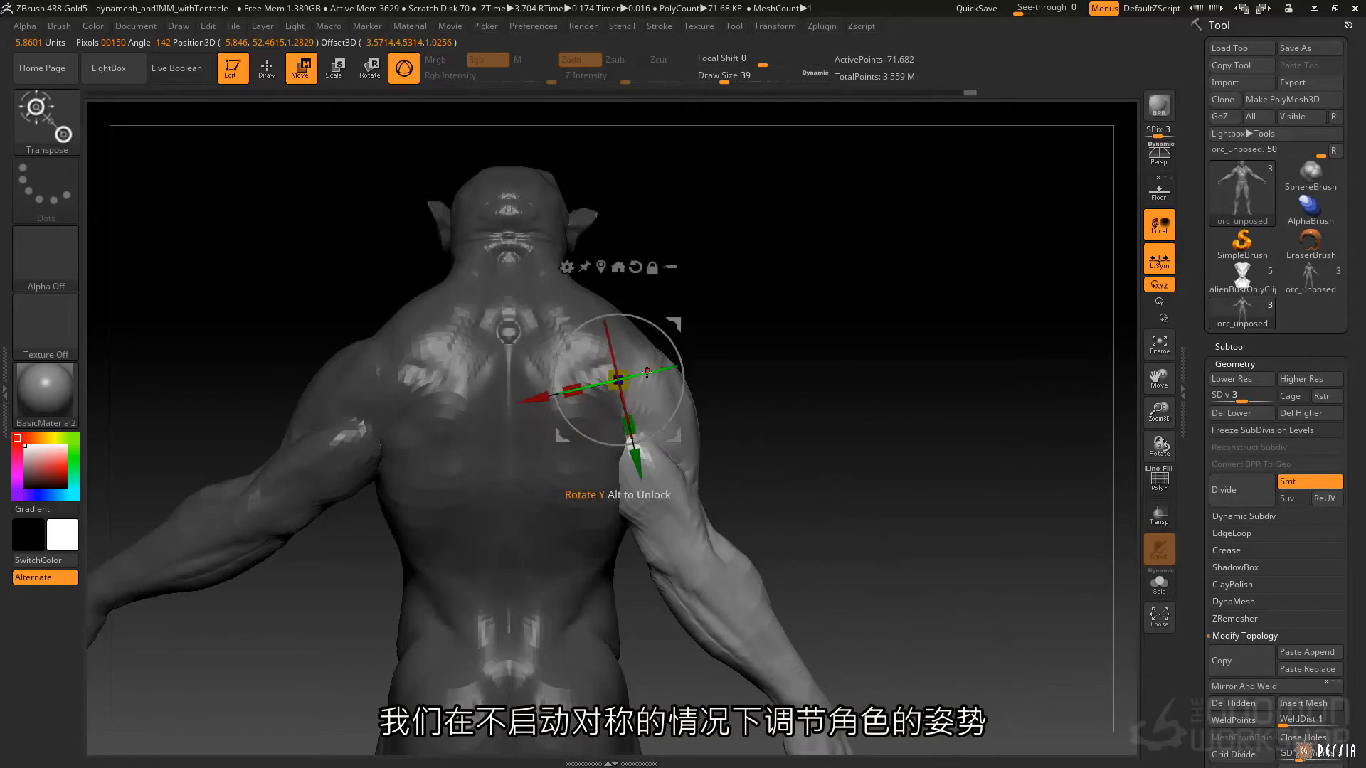
left_click_drag(674, 435, 682, 436)
left_click_drag(673, 369, 632, 376)
right_click_drag(768, 348, 622, 367)
left_click_drag(646, 439, 649, 438)
right_click_drag(675, 405, 701, 332, "alt")
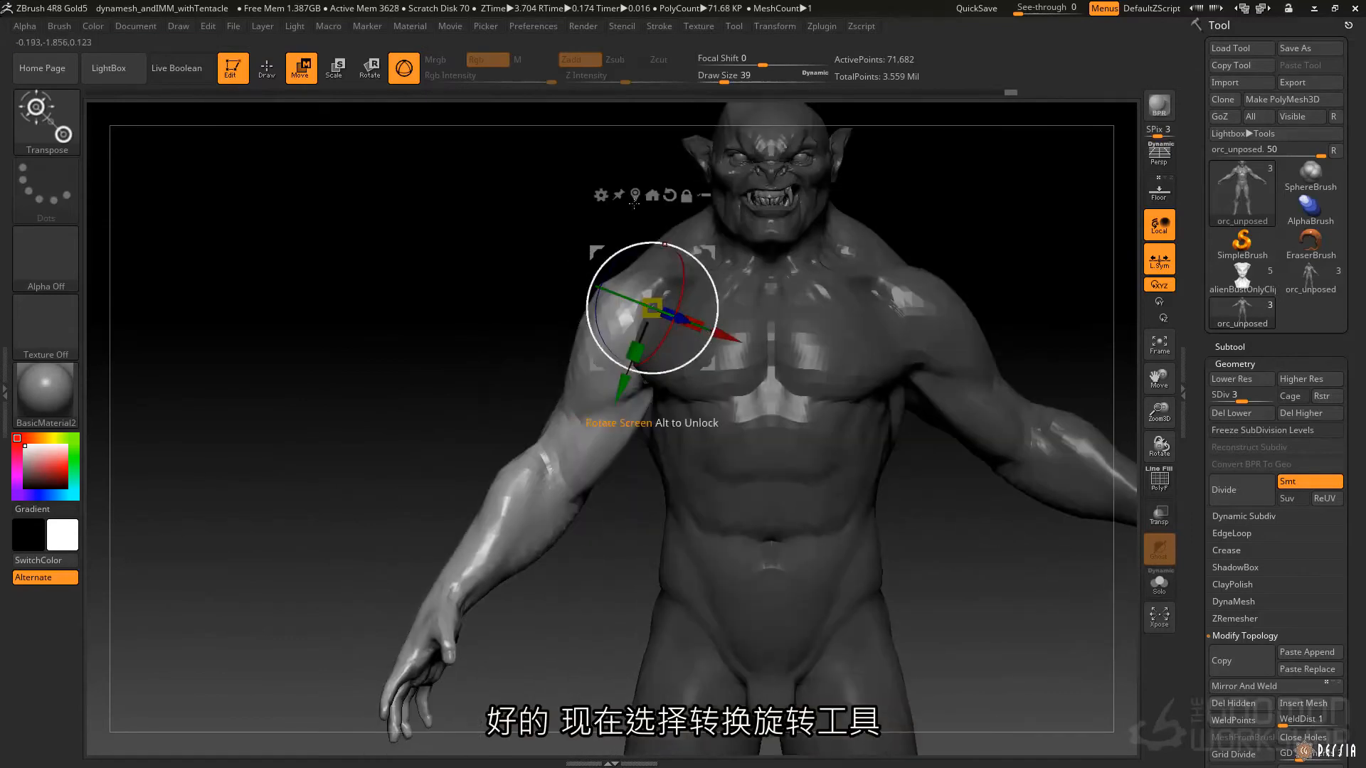
Replace the gizmo with the Rotate transpose line and centre it along the upper arm from shoulder to elbow.
left_click(377, 70)
left_click(404, 69)
right_click_drag(509, 409, 611, 323, "alt")
right_click_drag(571, 264, 627, 264)
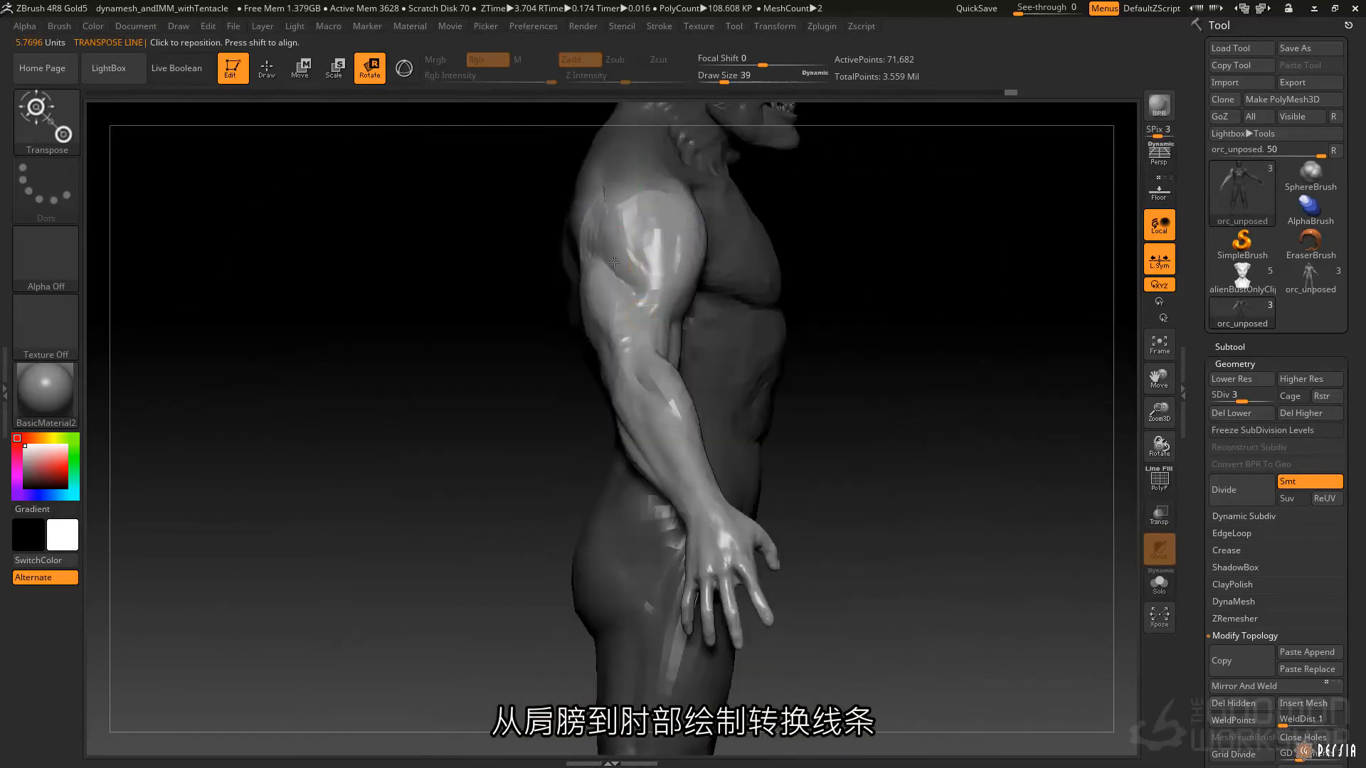
right_click_drag(641, 340, 597, 341)
left_click_drag(567, 190, 666, 388)
right_click_drag(598, 337, 641, 337)
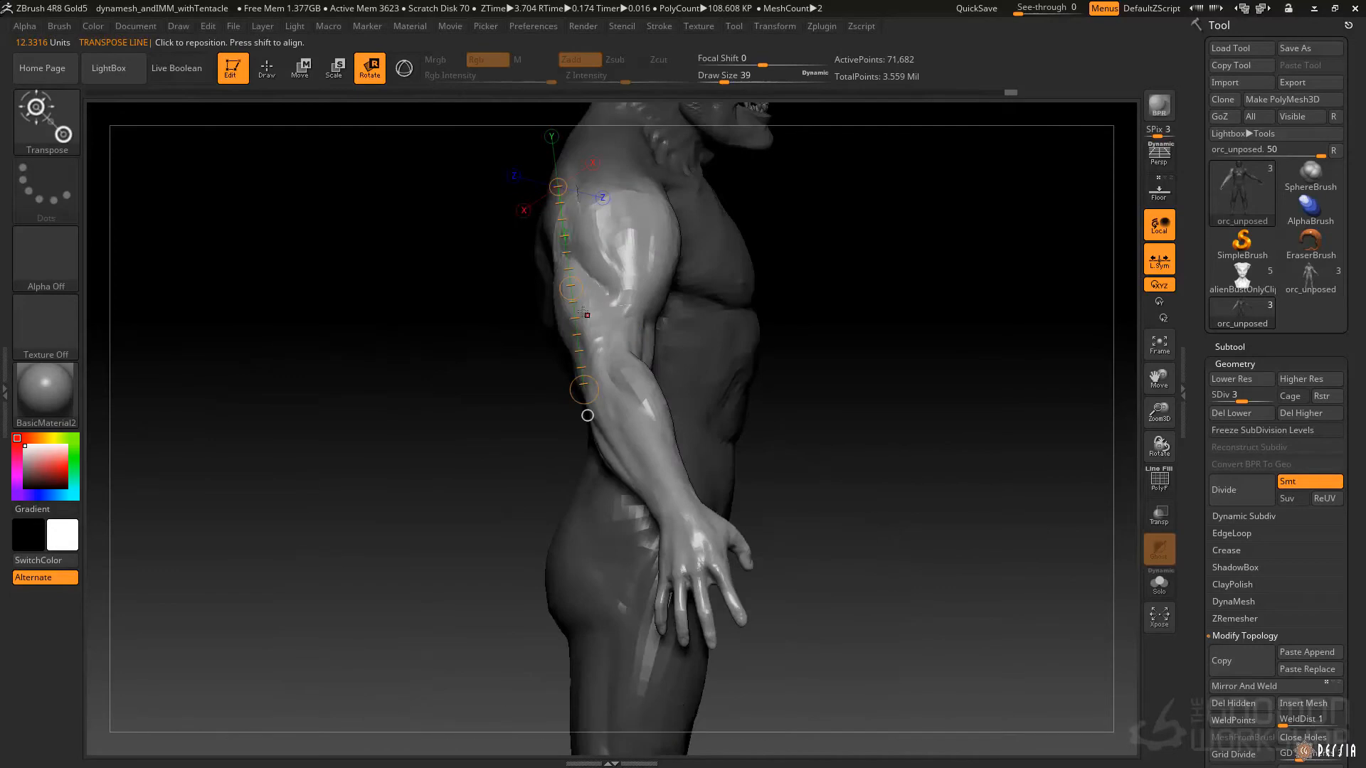
left_click_drag(577, 317, 605, 315)
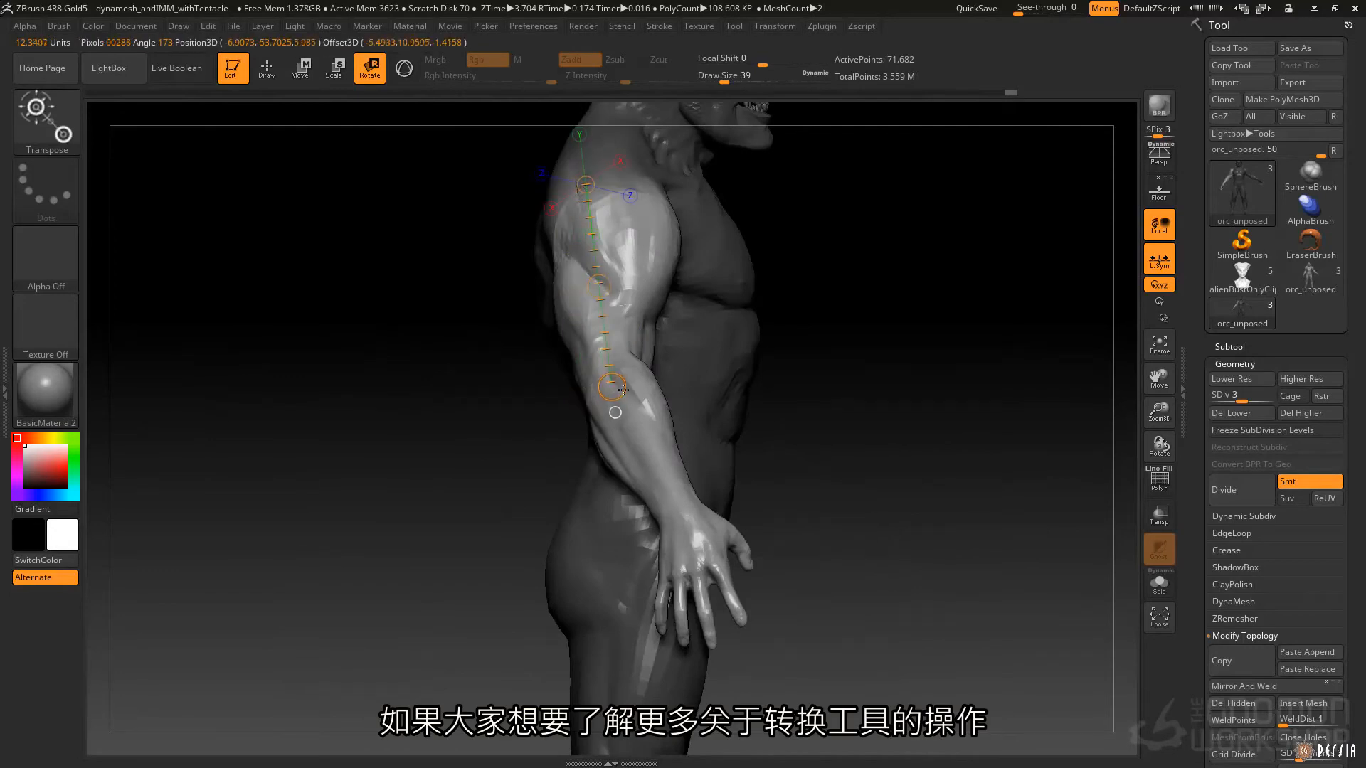
Rotate the arm into a bent, asymmetrical pose with the transpose line and return to Draw mode.
left_click_drag(617, 392, 899, 409)
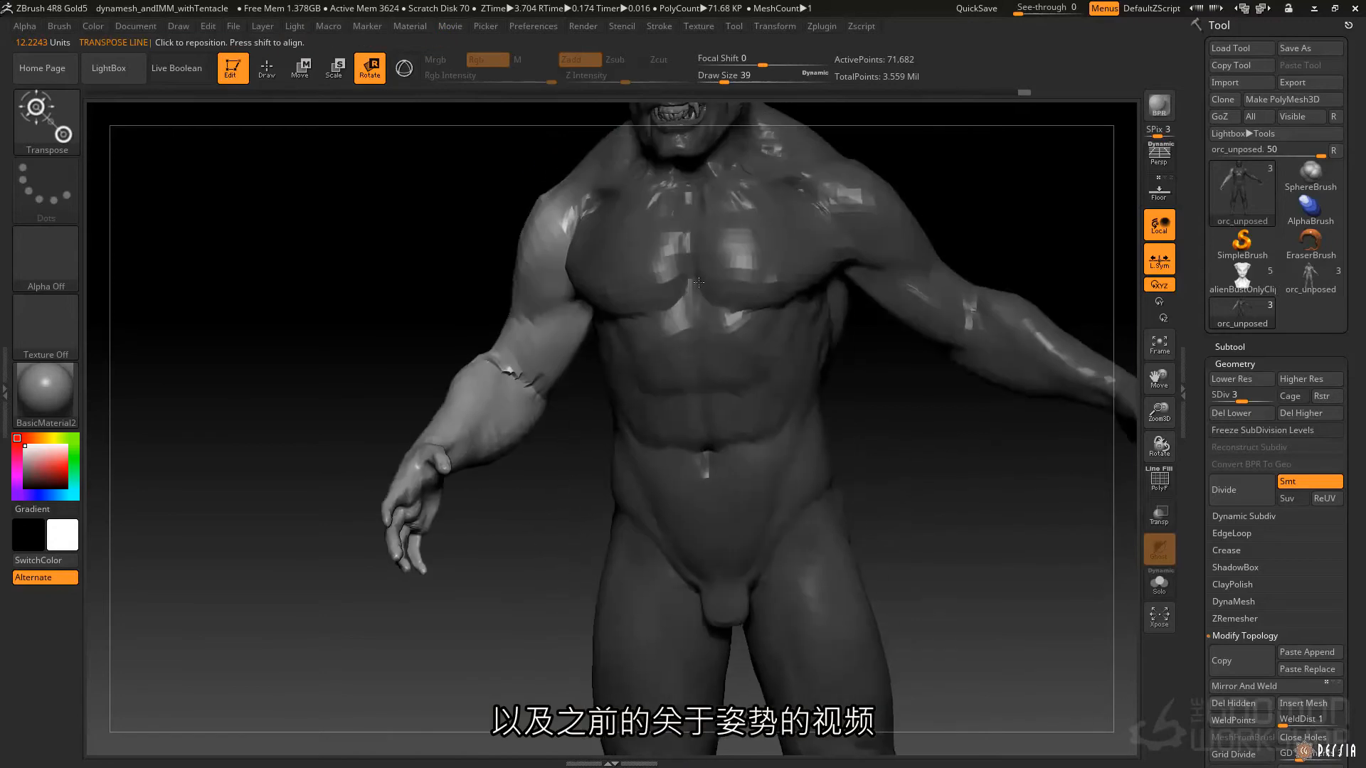
right_click_drag(699, 282, 619, 328)
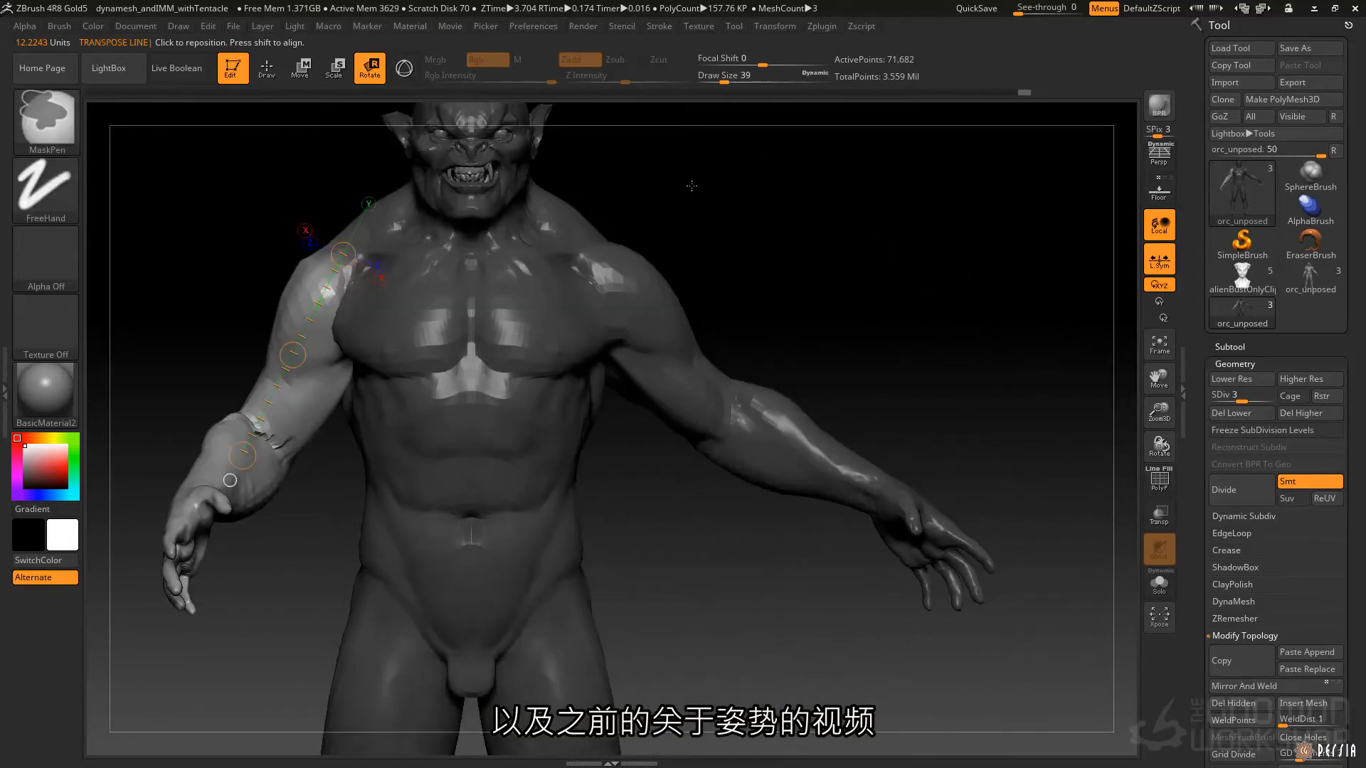
mouse_move(624, 224)
right_mouse_down()
mouse_move(666, 282)
mouse_move(720, 312)
mouse_move(754, 422)
mouse_move(598, 327)
mouse_move(613, 253)
mouse_move(605, 314)
right_mouse_up()
key("q")
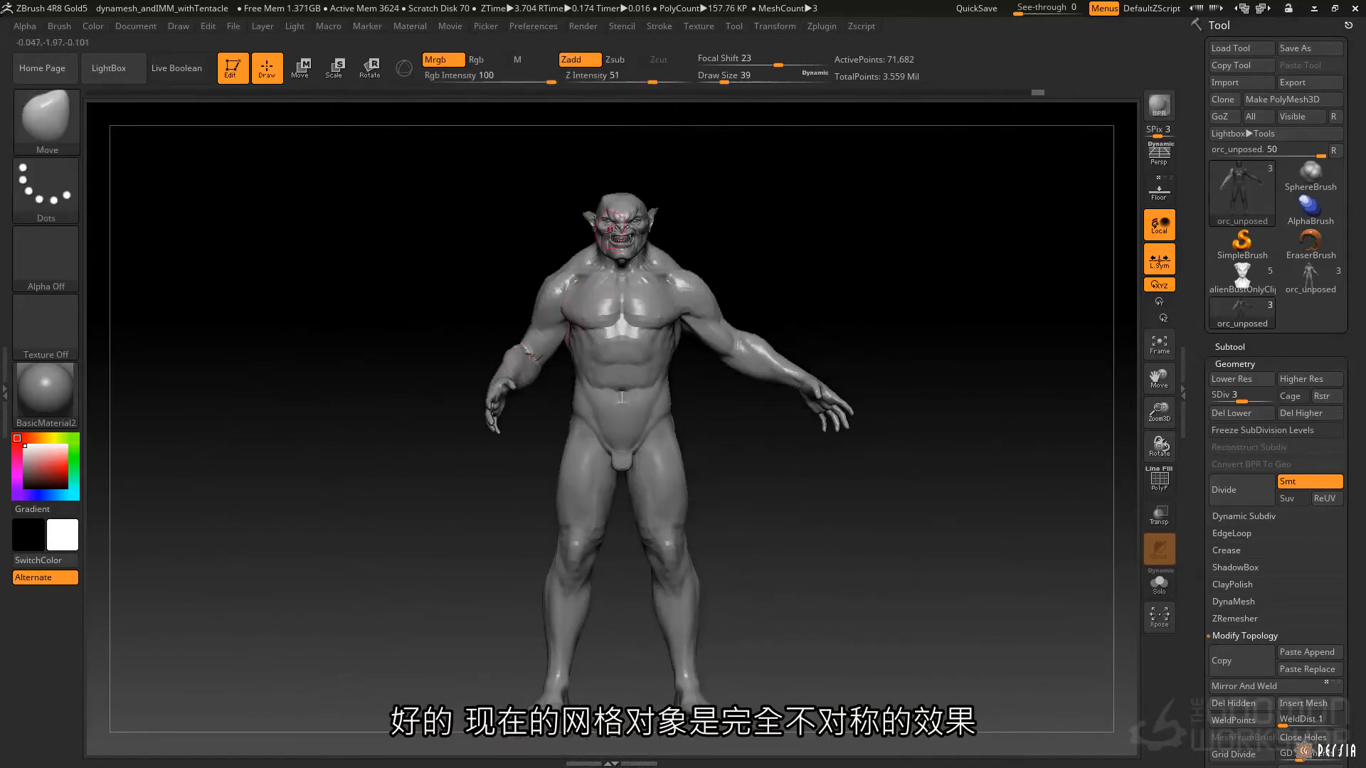
mouse_move(727, 337)
right_mouse_down()
mouse_move(811, 339)
mouse_move(723, 329)
right_mouse_up()
Set the subdivision level to 1, mask the posed arm and restore the mesh's symmetry with Smart ReSym.
left_click_drag(1239, 400, 1216, 400)
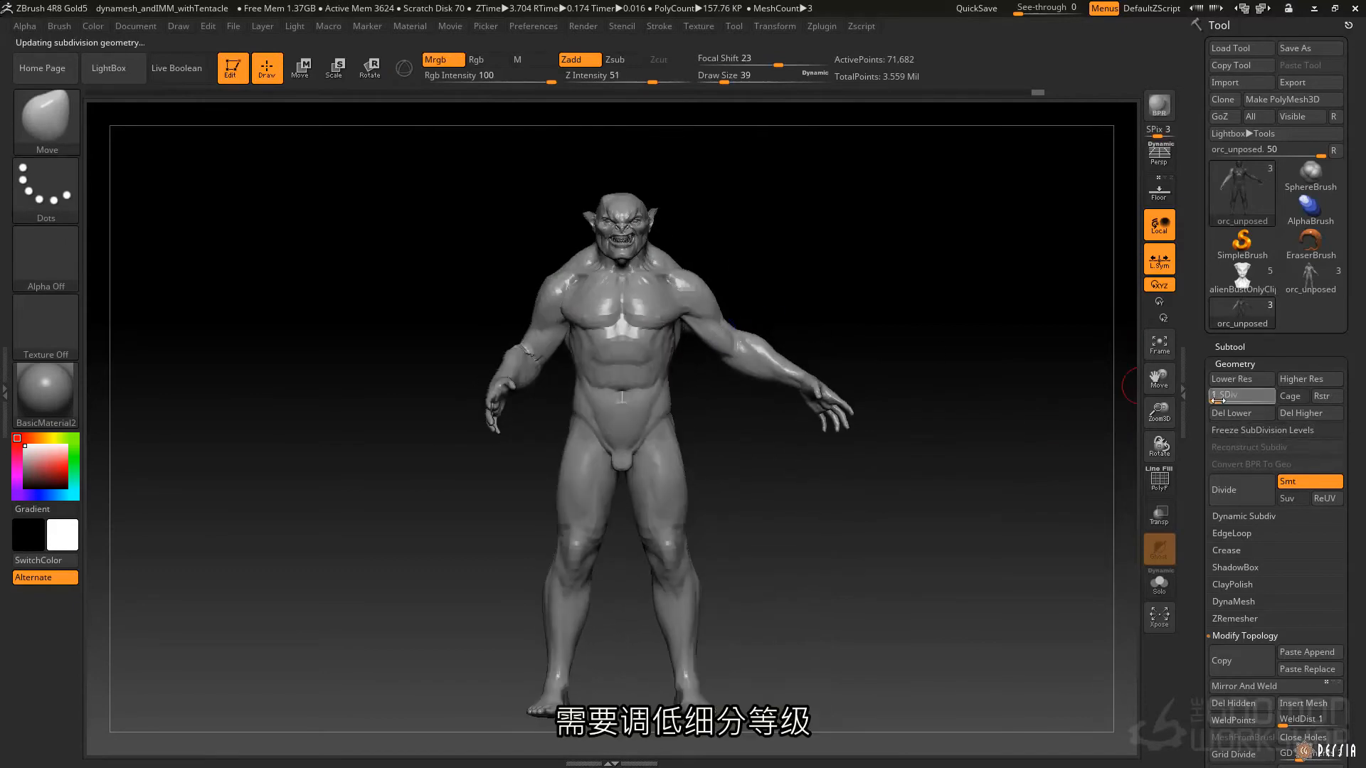
mouse_move(414, 154)
left_mouse_down("ctrl")
mouse_move(517, 461)
mouse_move(563, 449)
left_mouse_up("ctrl")
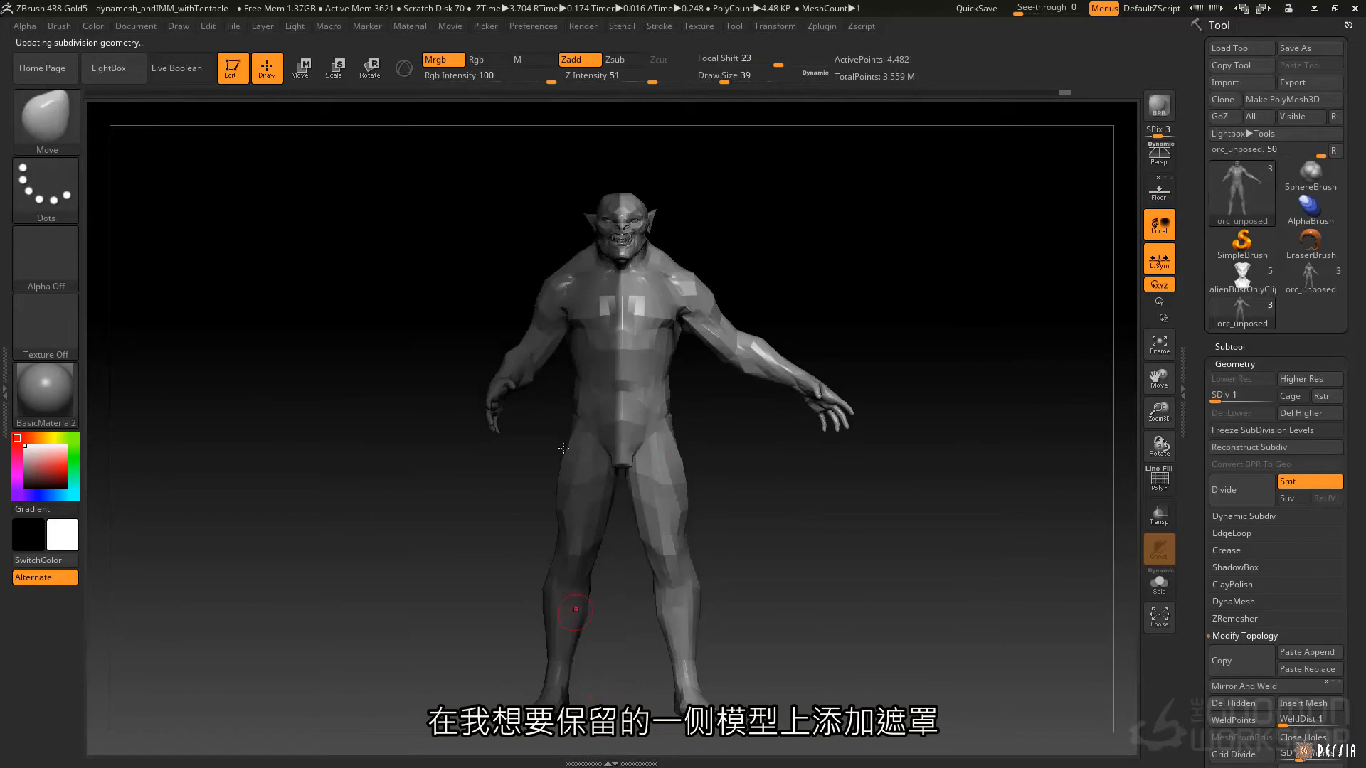
left_click(1252, 364)
left_click(1249, 501)
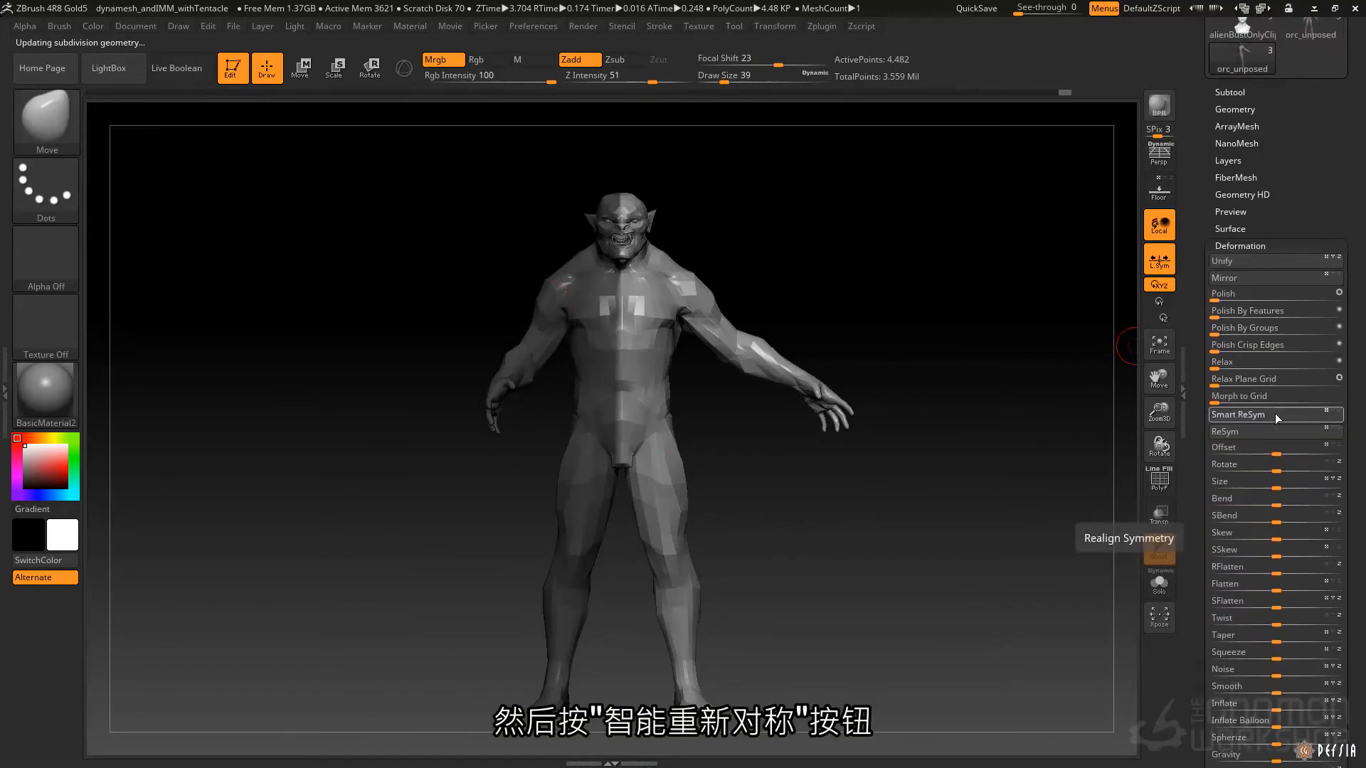
left_click(1271, 416)
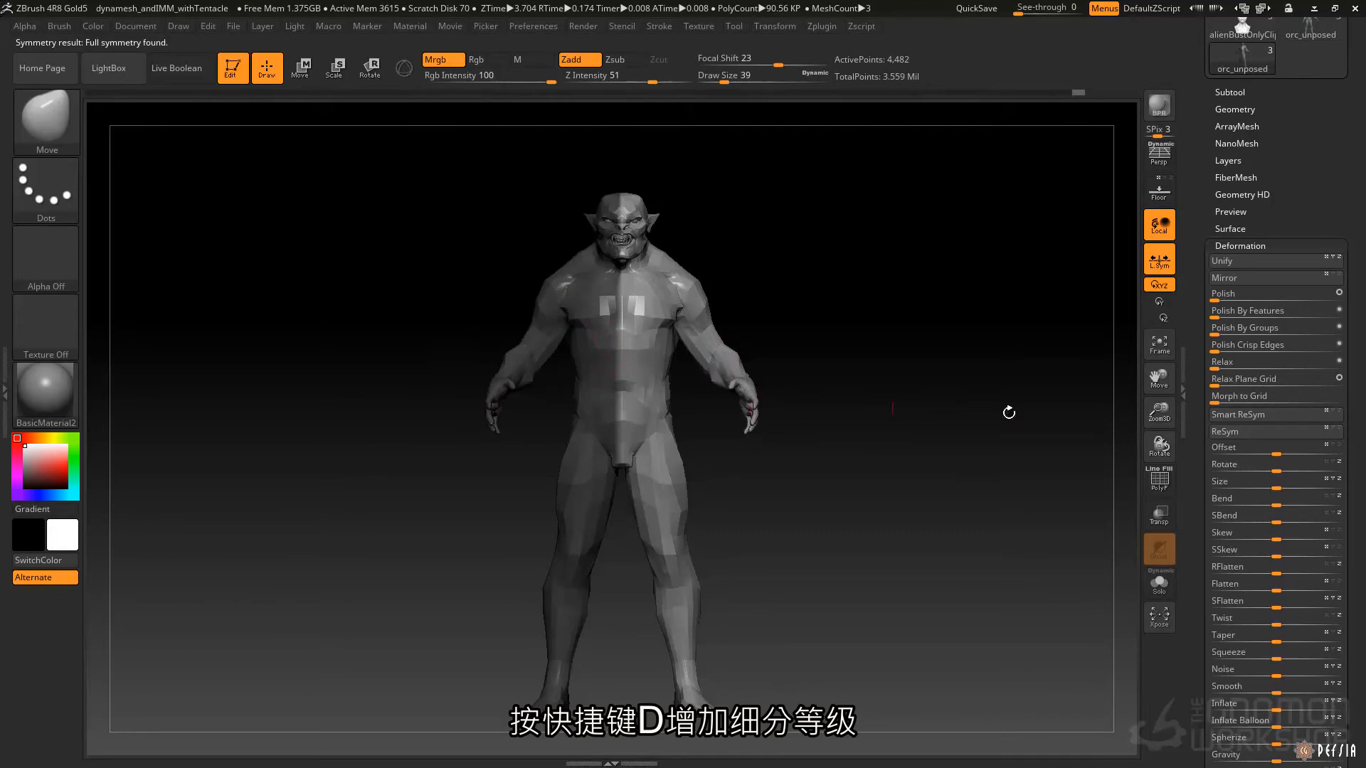
Step the mesh up through subdivision levels 2, 3 and 4, applying Smart ReSym at each level.
key("d")
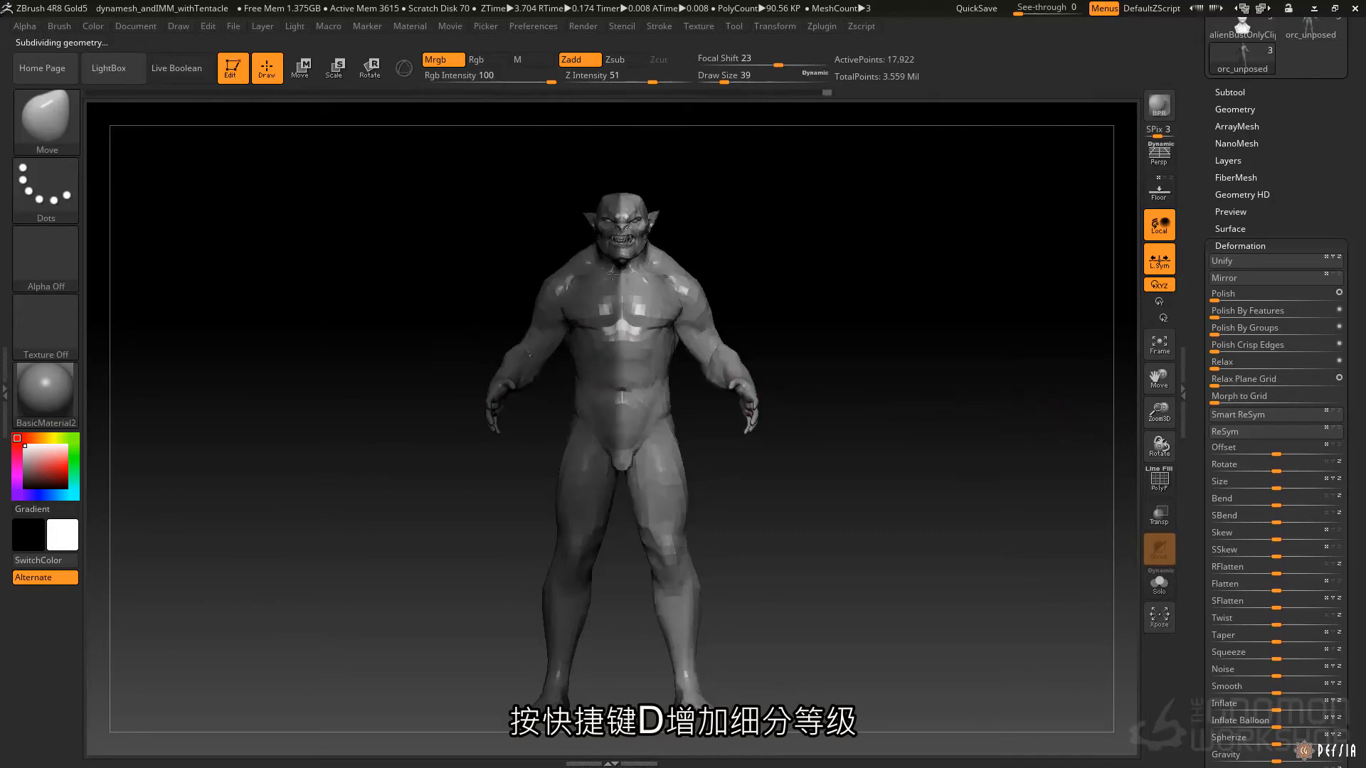
left_click(1238, 414)
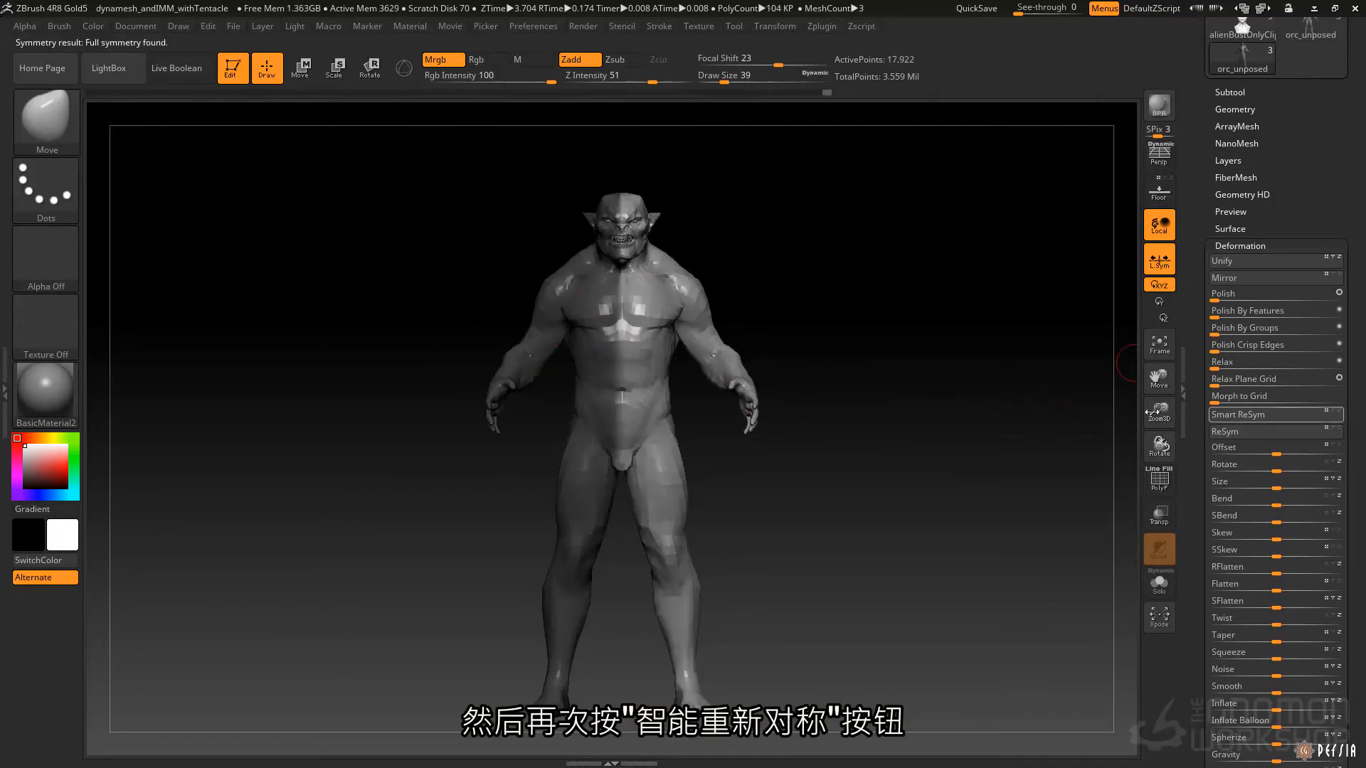
key("d")
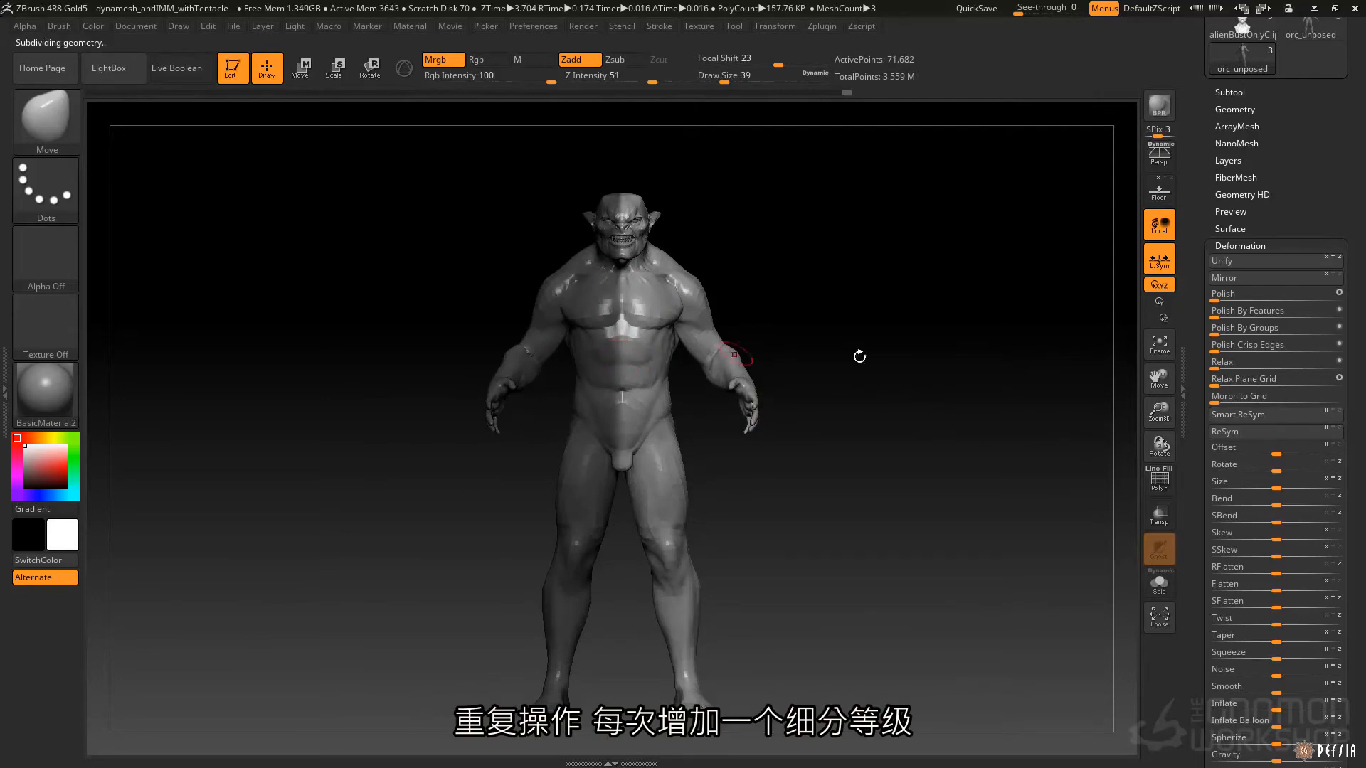
left_click(1250, 417)
key("d")
left_click(1273, 414)
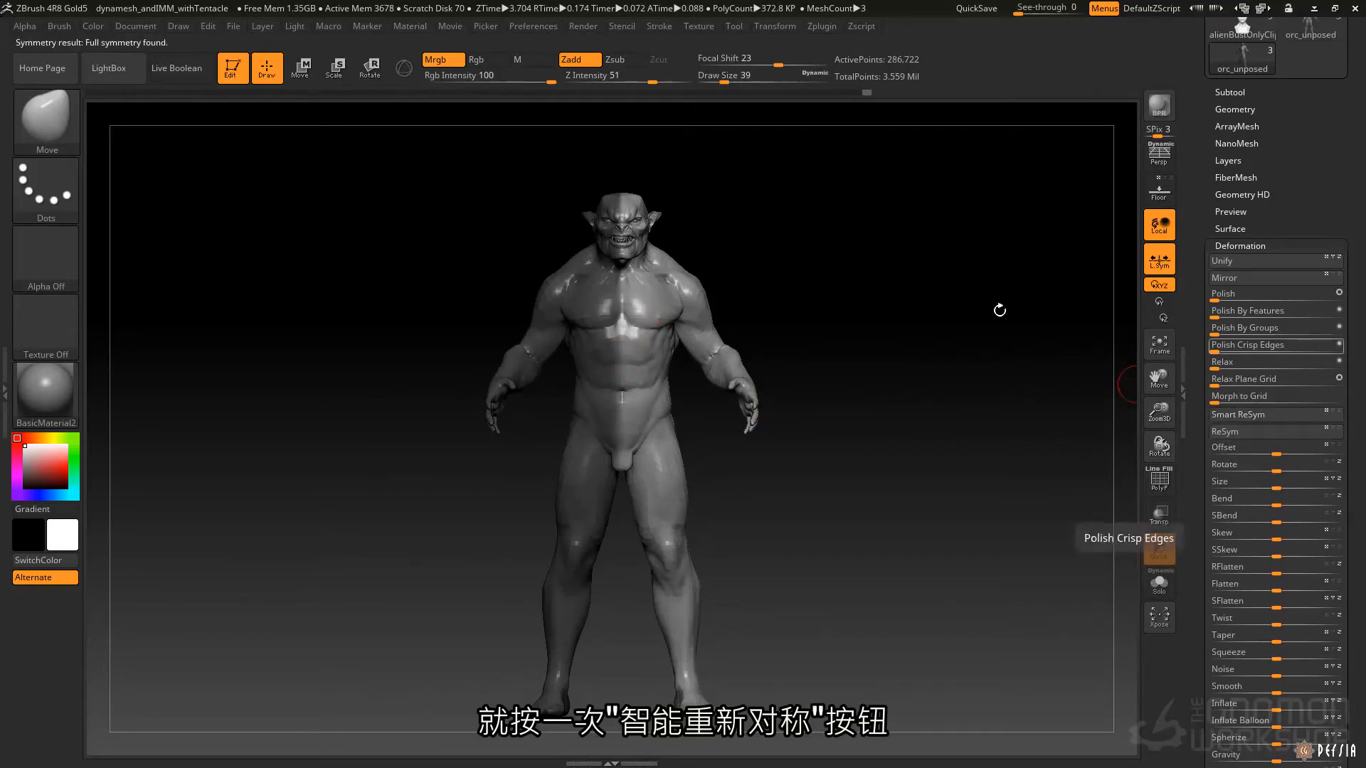
Raise the mesh to its highest subdivision level, then step down through the lower levels and back up.
key("d")
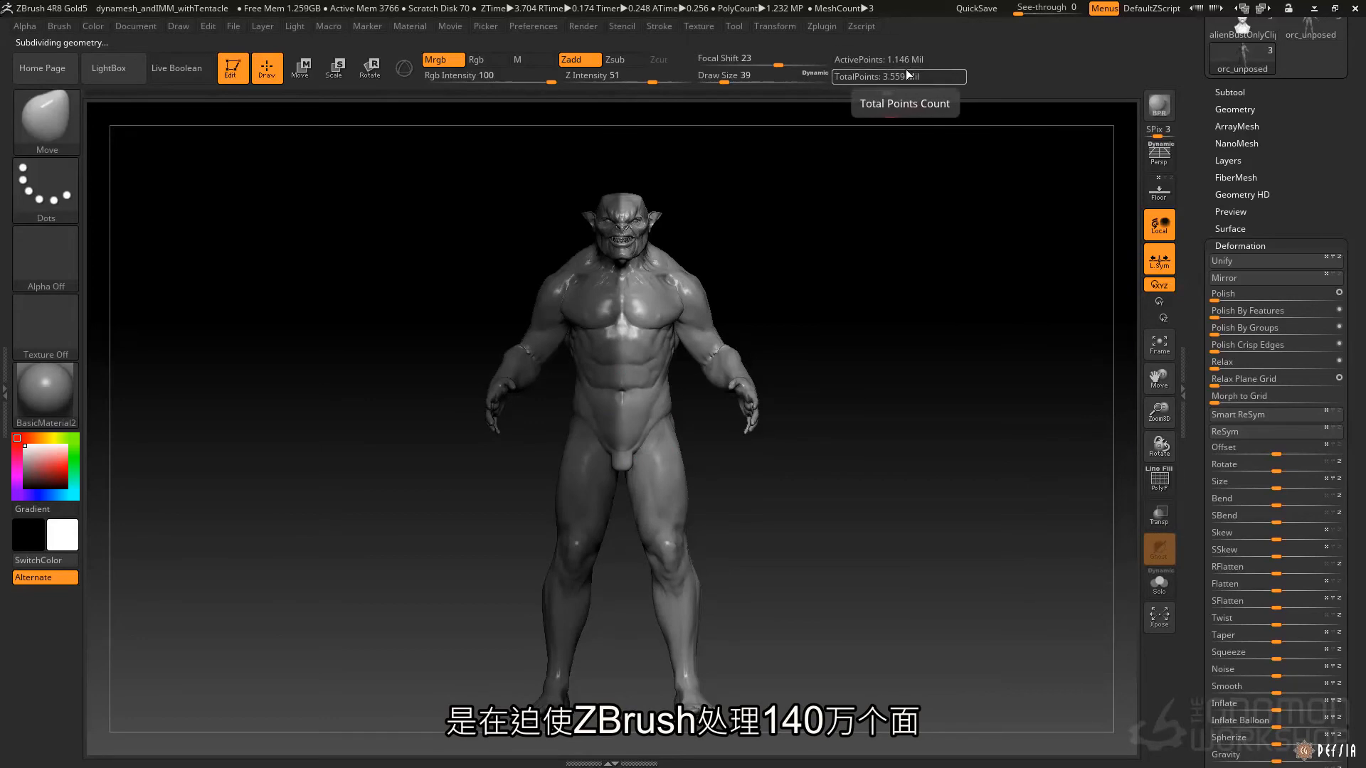
key("shift+d")
key("shift+d")
key("shift+d")
key("shift+d")
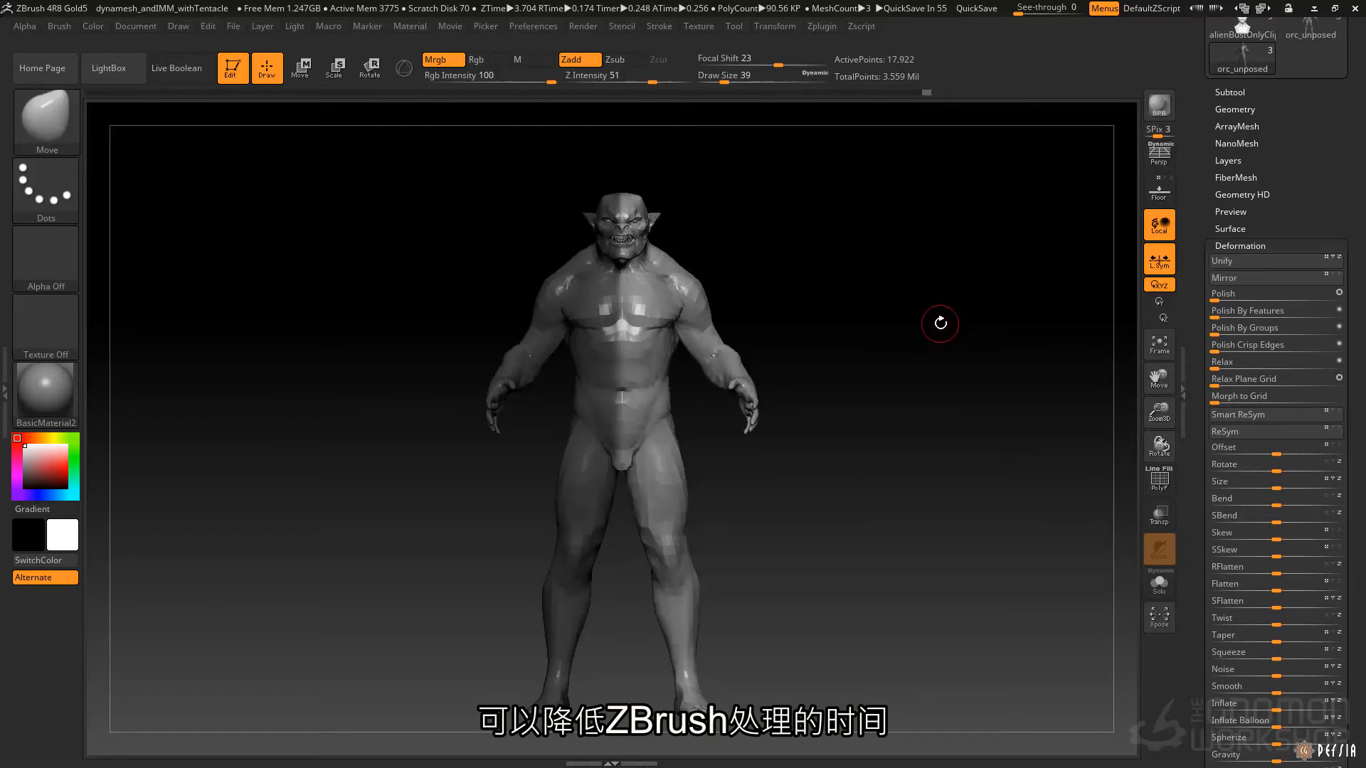
key("ctrl")
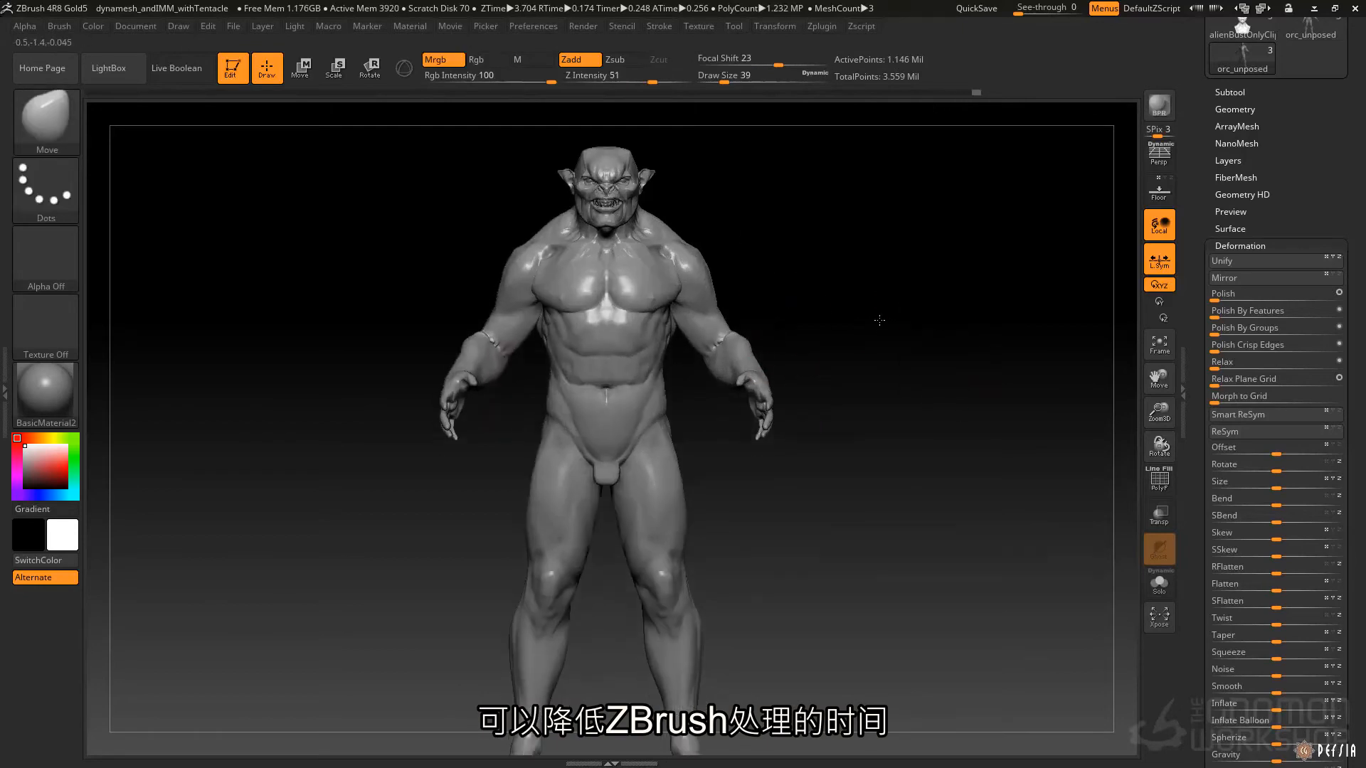
Turn on X symmetry and pull the shoulders and arms outward with the Move brush.
left_click_drag(881, 317, 827, 301, "alt")
key("x")
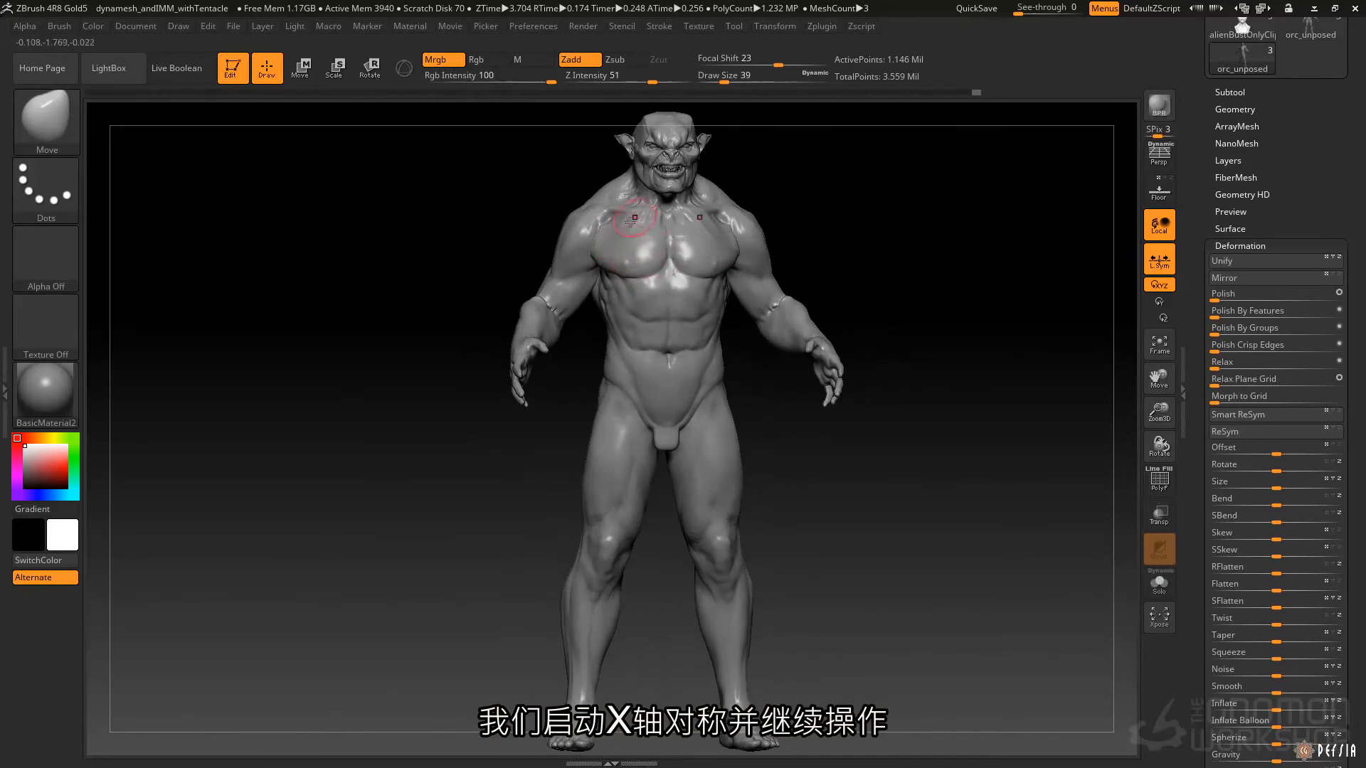
left_click_drag(577, 209, 524, 204)
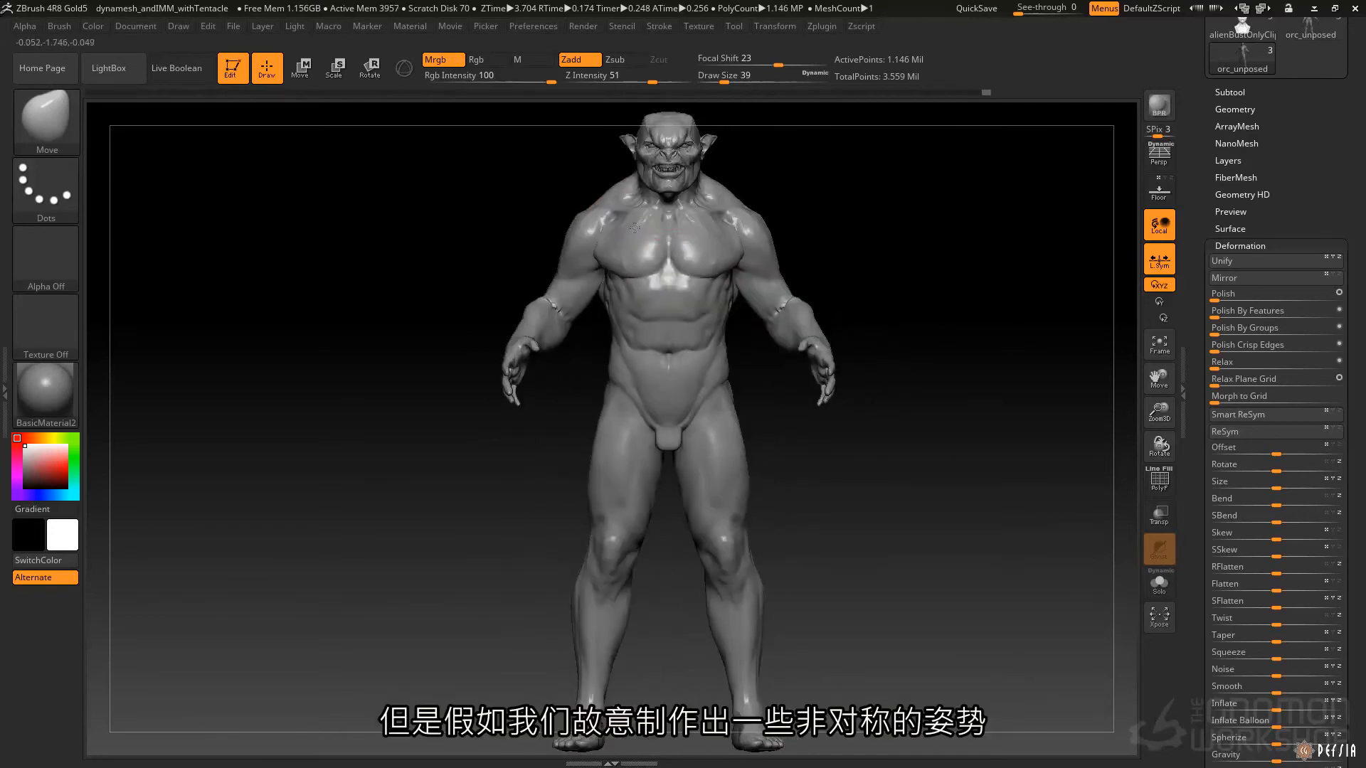
mouse_move(716, 172)
left_mouse_down("alt")
mouse_move(657, 192)
mouse_move(639, 261)
mouse_move(662, 267)
left_mouse_up("alt")
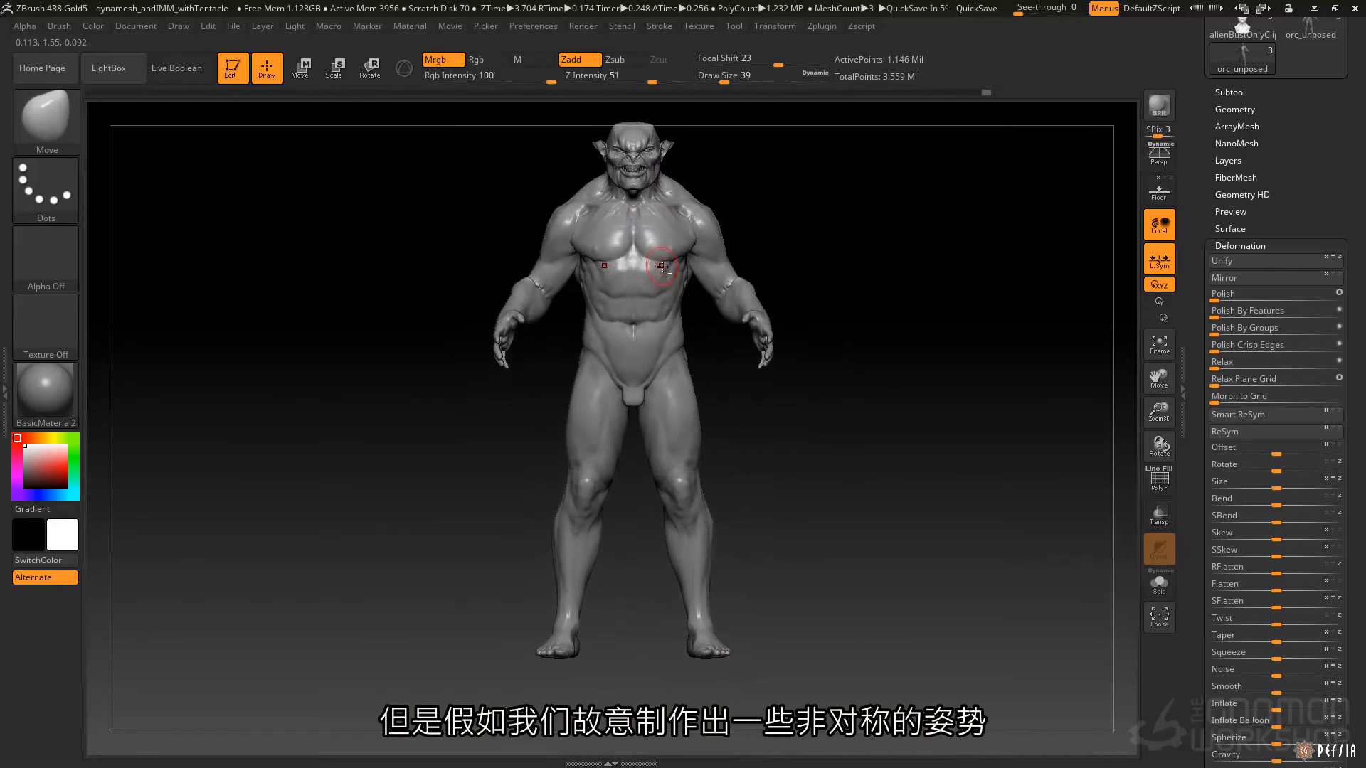
Undo the symmetrical Move edits and the subdivision changes back to the lowest level.
key("ctrl+z")
key("ctrl+z")
key("ctrl+z")
key("ctrl+z")
key("ctrl+z")
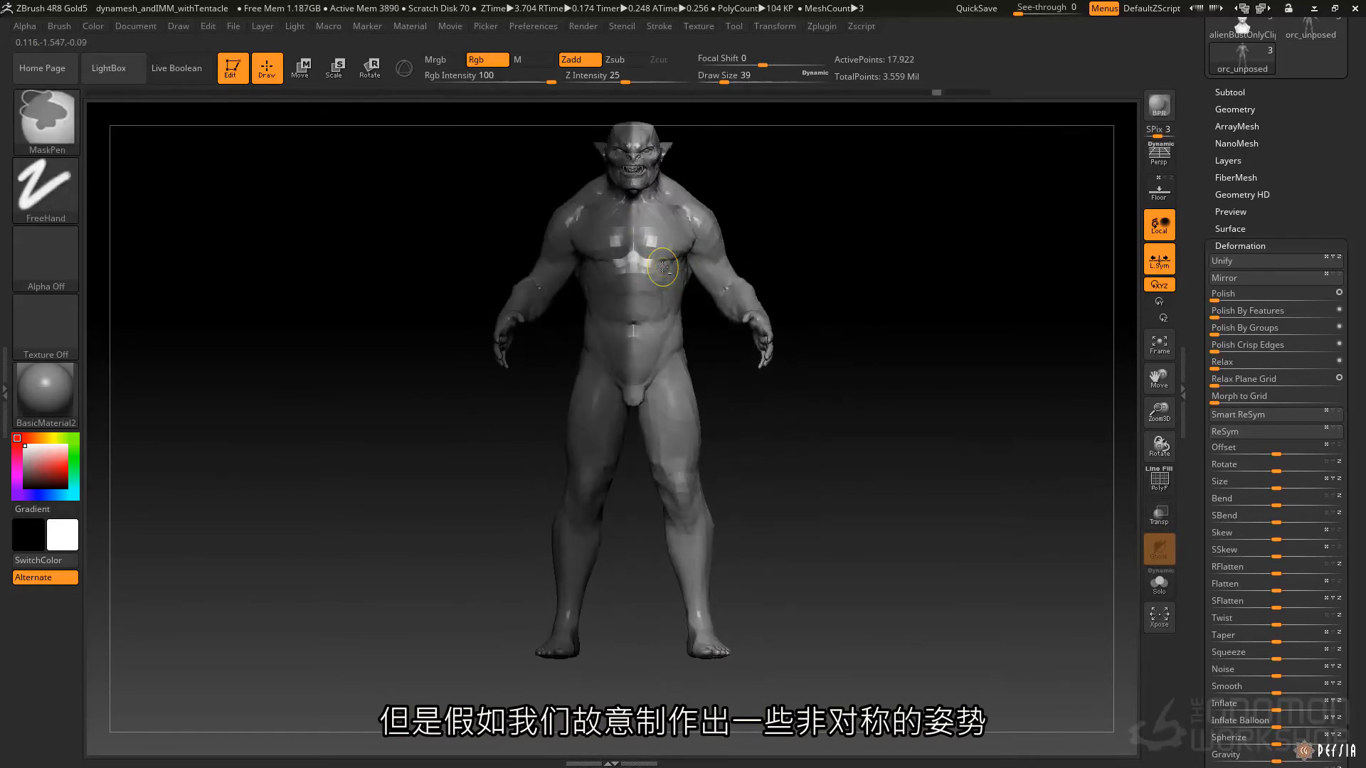
key("ctrl+z")
key("ctrl+z")
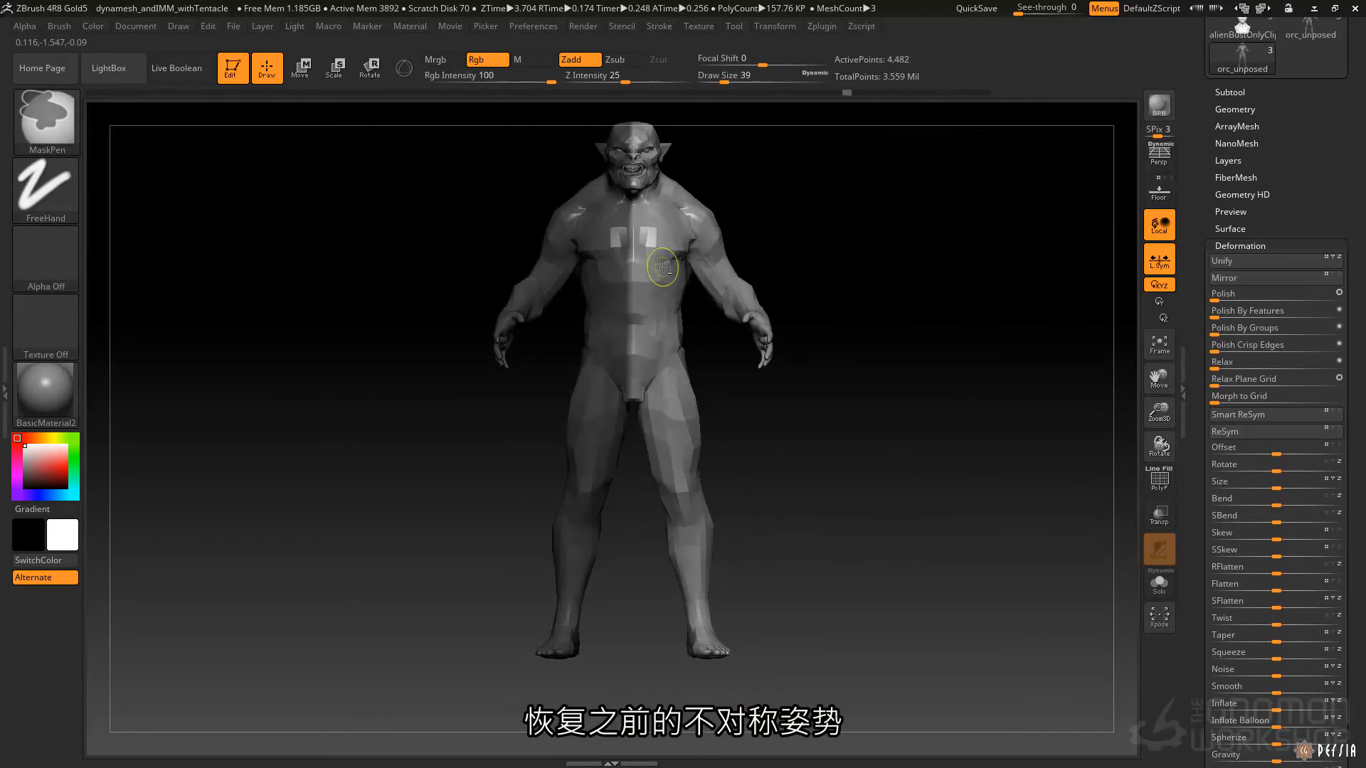
Pose the second arm independently in Move transpose mode and undo the last adjustment.
left_click_drag(757, 262, 696, 213)
key("w")
left_click_drag(797, 267, 834, 273)
mouse_move(728, 278)
left_mouse_down("ctrl")
mouse_move(764, 306)
mouse_move(767, 347)
mouse_move(783, 273)
left_mouse_up("ctrl")
mouse_move(781, 260)
left_mouse_down()
mouse_move(741, 269)
mouse_move(742, 284)
left_mouse_up()
mouse_move(743, 282)
right_mouse_down()
mouse_move(643, 269)
mouse_move(762, 292)
right_mouse_up()
mouse_move(740, 278)
left_mouse_down()
mouse_move(654, 322)
mouse_move(681, 337)
mouse_move(649, 327)
mouse_move(693, 320)
mouse_move(713, 354)
mouse_move(691, 343)
mouse_move(650, 259)
mouse_move(711, 183)
left_mouse_up()
key("ctrl+z")
Isolate one leg with a mask in Rotate transpose mode and turn it at the hip.
key("r")
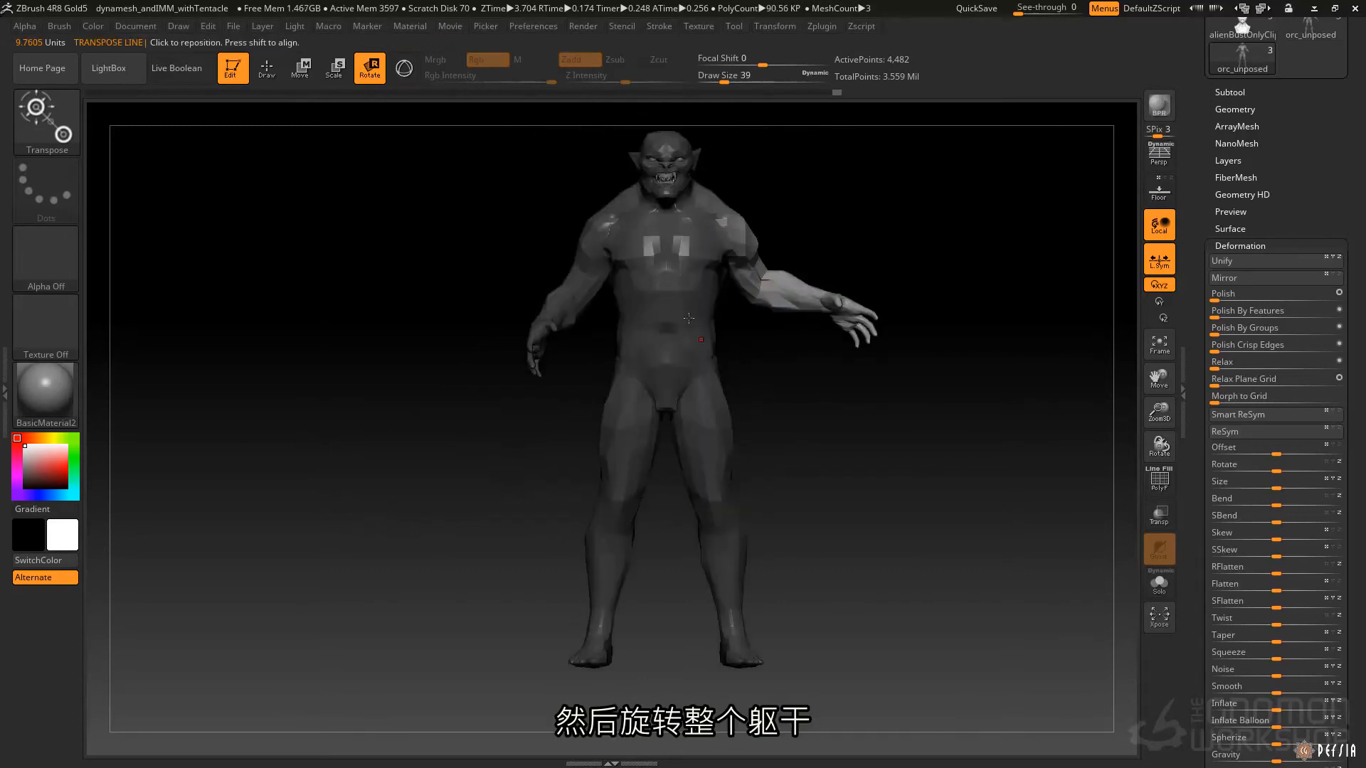
mouse_move(676, 329)
left_mouse_down("ctrl")
mouse_move(671, 284)
mouse_move(672, 611)
left_mouse_up("ctrl")
left_click_drag(569, 498, 634, 480, "shift")
left_click_drag(674, 420, 570, 442)
right_click_drag(623, 378, 562, 381)
mouse_move(646, 375)
left_mouse_down("ctrl")
mouse_move(626, 419)
mouse_move(639, 395)
left_mouse_up("ctrl")
right_click_drag(638, 395, 726, 393)
left_click_drag(566, 332, 600, 404)
right_click_drag(688, 365, 610, 384)
Swing the unmasked leg backward and bend it with a transpose line running from hip to foot.
left_click_drag(641, 372, 604, 545, "ctrl")
right_click_drag(612, 421, 688, 417)
left_click_drag(585, 362, 580, 504)
left_click_drag(581, 505, 545, 500)
mouse_move(609, 347)
left_mouse_down()
mouse_move(472, 618)
mouse_move(404, 613)
left_mouse_up()
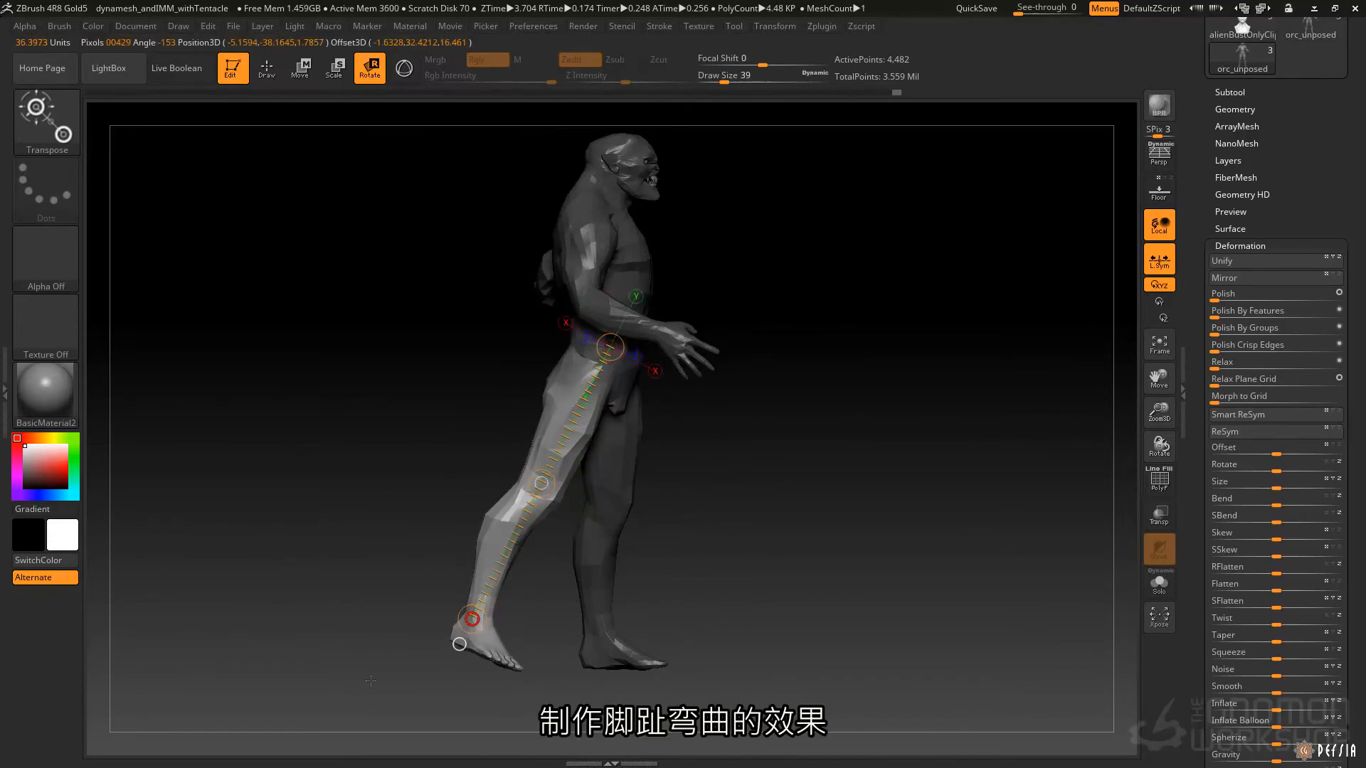
Isolate the rear leg's foot with a mask, rotate it at the ankle, and move it so the toes touch the ground.
left_click_drag(463, 512, 522, 357, "alt")
key("f")
left_click_drag(454, 314, 747, 592, "ctrl")
mouse_move(577, 555)
left_mouse_down("alt")
mouse_move(649, 331)
mouse_move(589, 456)
left_mouse_up("alt")
mouse_move(598, 365)
left_mouse_down()
mouse_move(639, 495)
mouse_move(750, 535)
left_mouse_up()
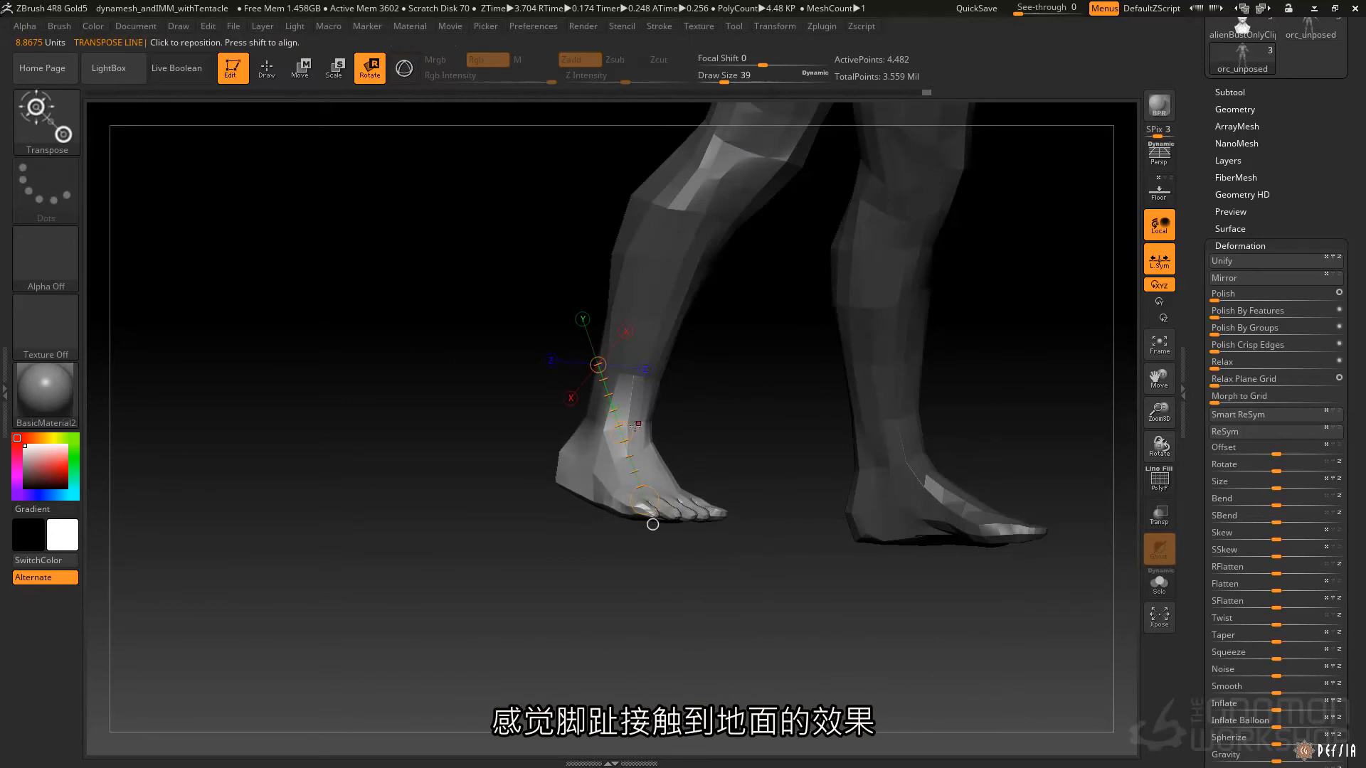
key("w")
left_click_drag(620, 435, 615, 445)
Return to the Move brush at draw size 71 and raise the posed orc by two subdivision levels.
key("q")
mouse_move(741, 436)
left_mouse_down()
mouse_move(690, 456)
mouse_move(689, 399)
mouse_move(686, 427)
left_mouse_up()
left_click_drag(702, 350, 717, 445, "alt")
mouse_move(685, 217)
right_mouse_down("ctrl")
mouse_move(707, 331)
mouse_move(703, 292)
right_mouse_up("ctrl")
key("space")
left_click_drag(735, 274, 745, 274)
key("d")
key("d")
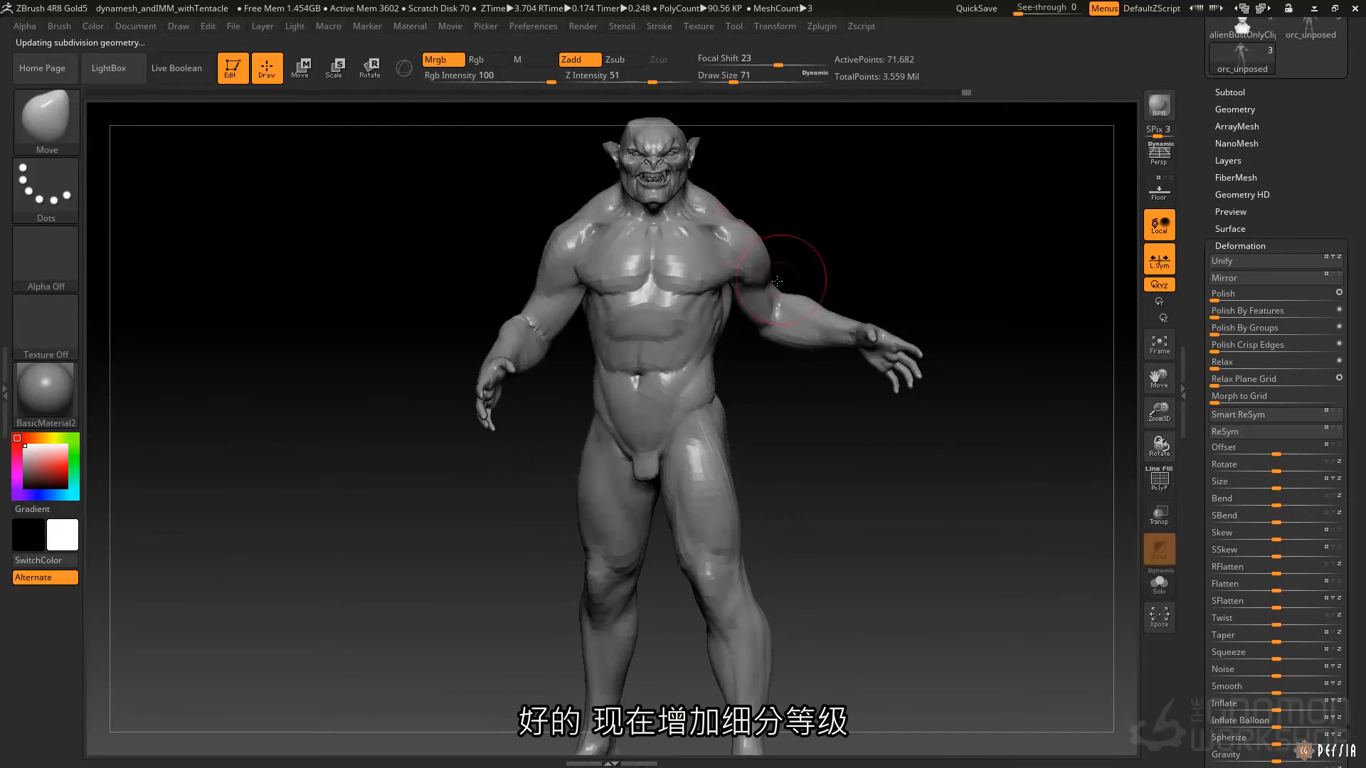
key("space")
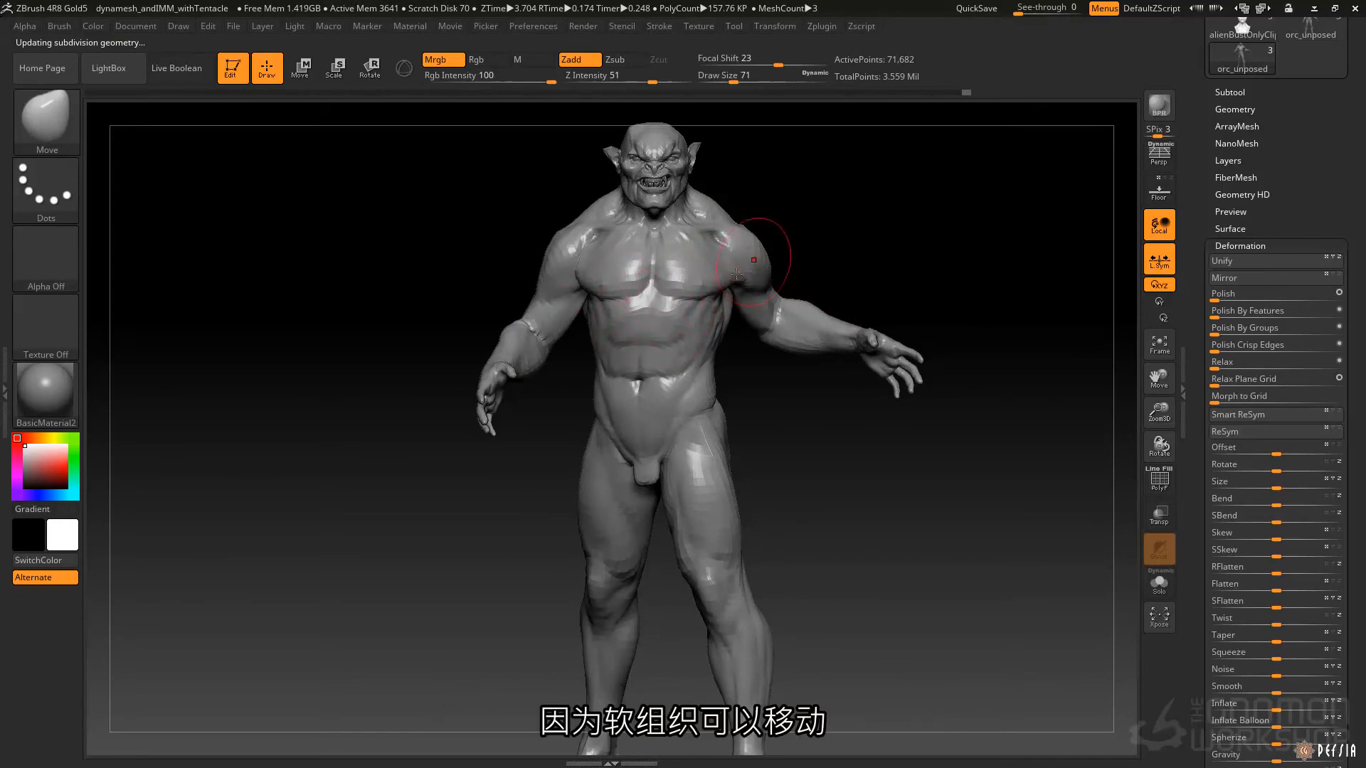
Enable Use Posable Symmetry on the X axis for the asymmetrically posed orc.
right_click_drag(741, 249, 668, 449)
mouse_move(715, 547)
right_mouse_down()
mouse_move(763, 550)
mouse_move(729, 542)
right_mouse_up()
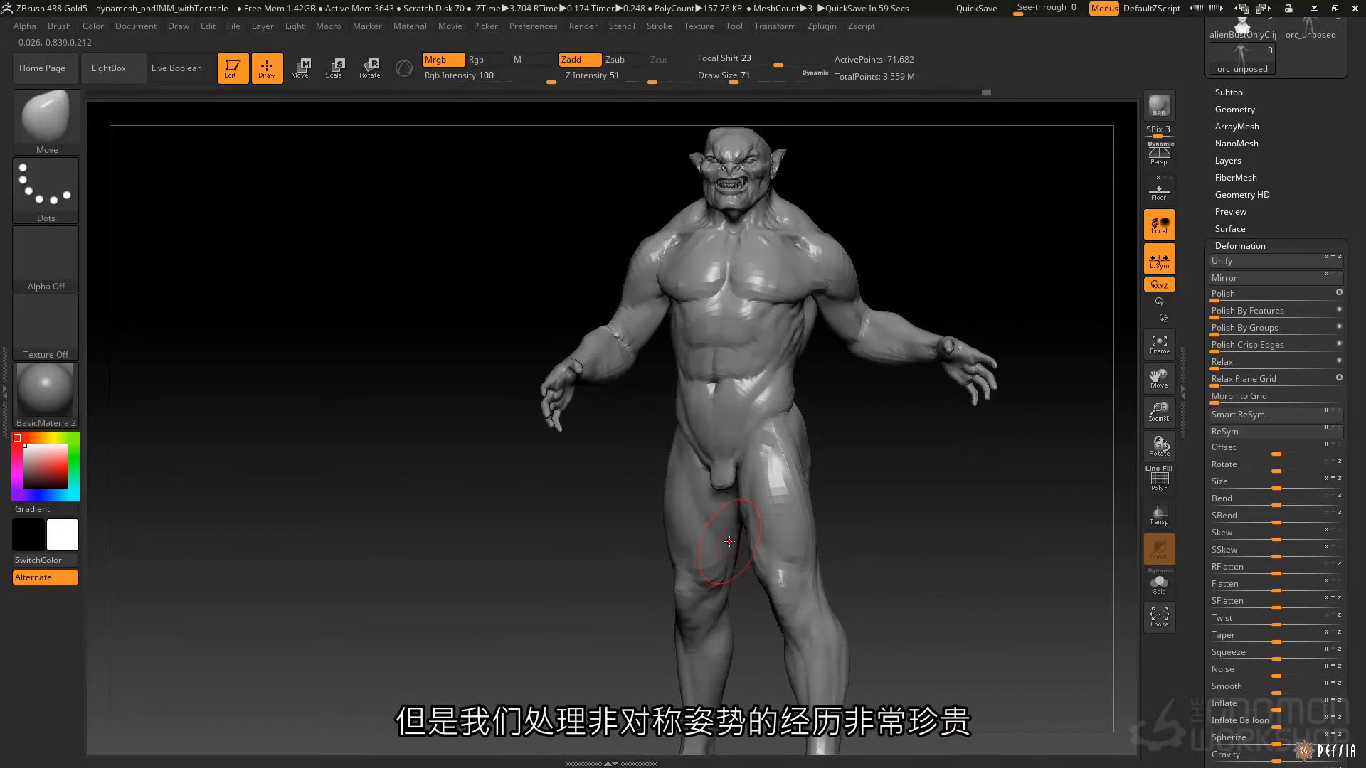
right_click_drag(831, 545, 785, 587)
right_click_drag(839, 420, 799, 364)
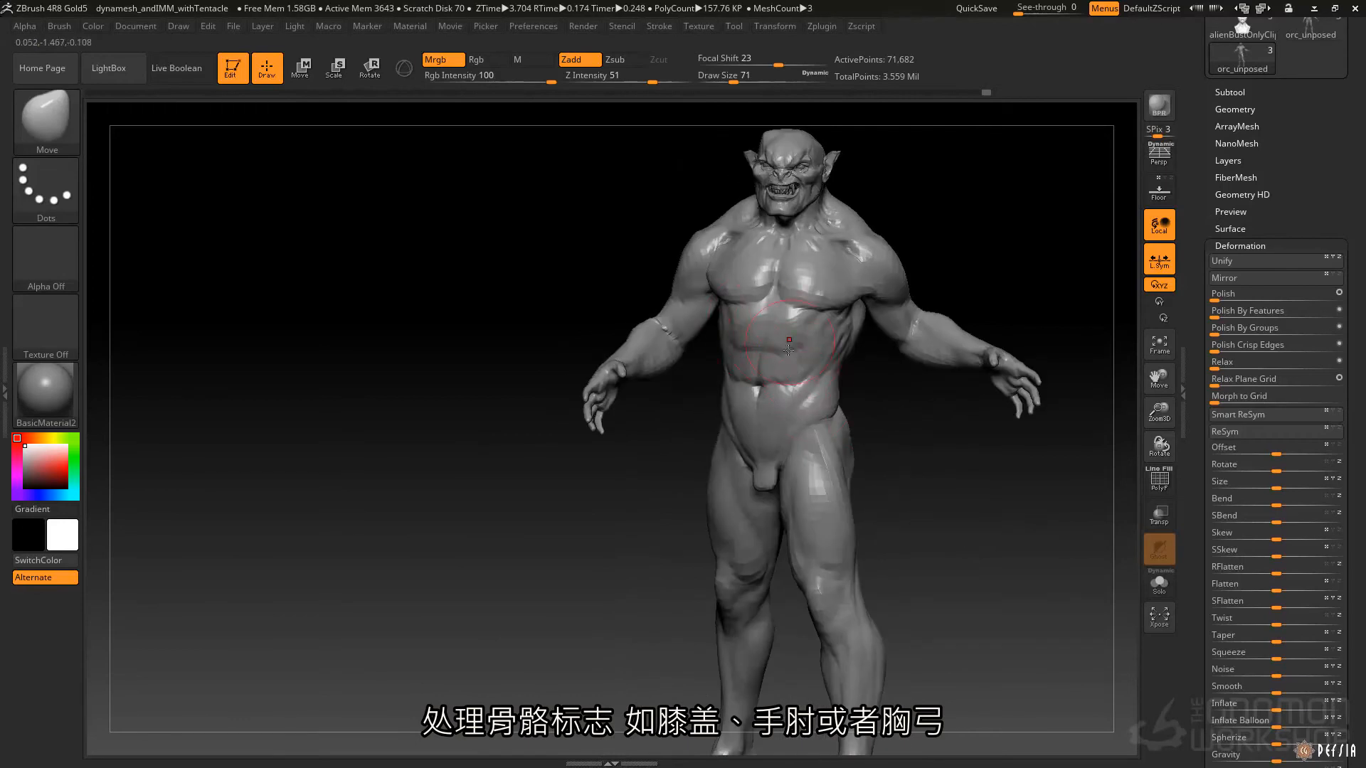
right_click_drag(788, 333, 777, 327)
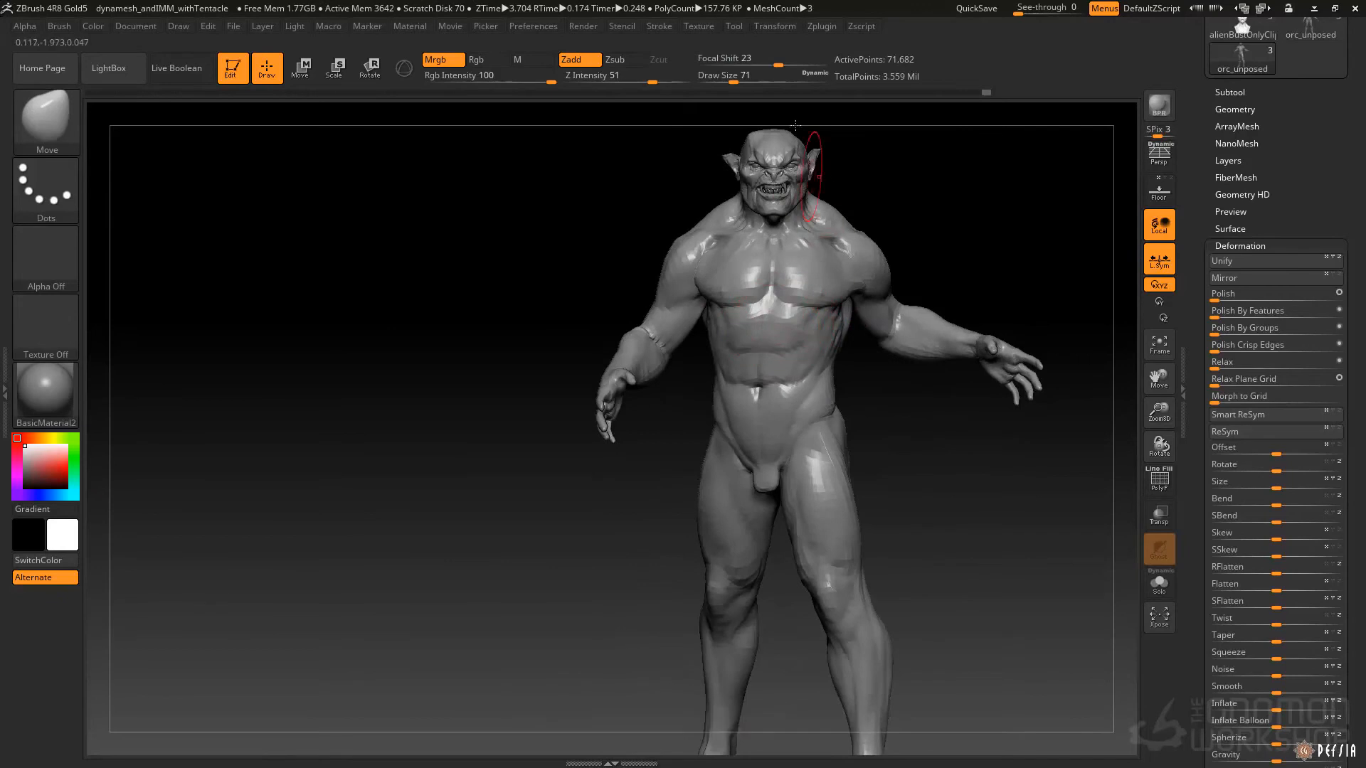
left_click(778, 27)
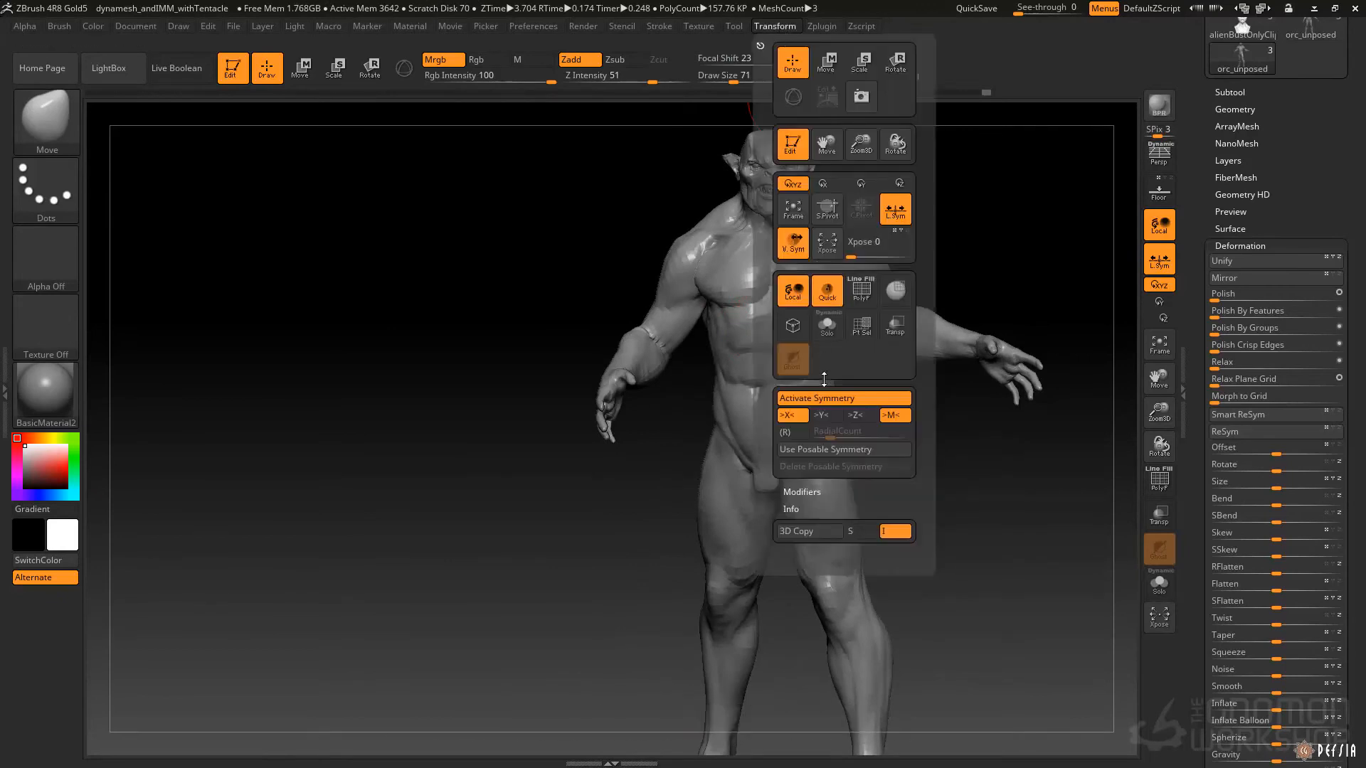
left_click(821, 450)
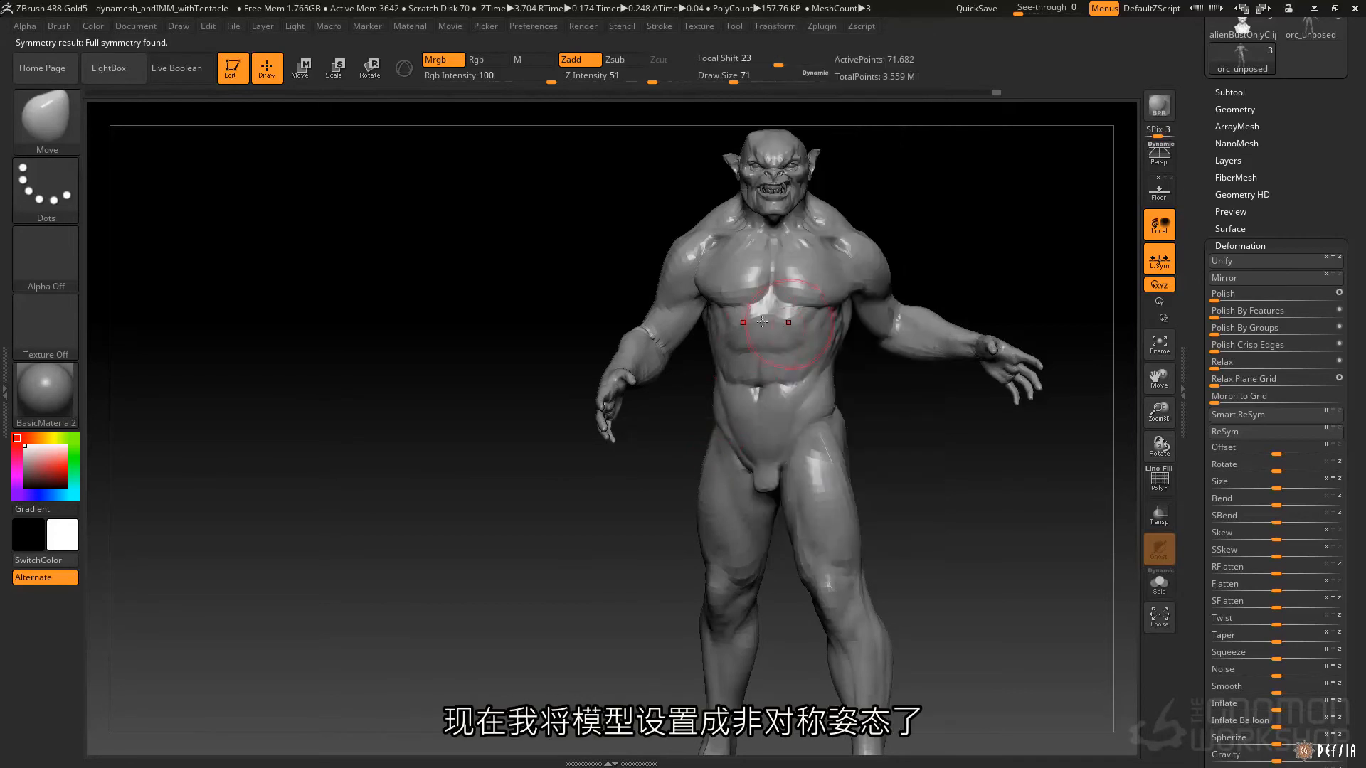
Sculpt the thoracic arch and rib cage symmetrically on the posed torso with the Standard brush at draw size 44.
key("space")
left_click_drag(782, 322, 805, 339)
key("b")
key("s")
key("t")
right_click_drag(832, 335, 788, 330)
left_click_drag(788, 330, 814, 370)
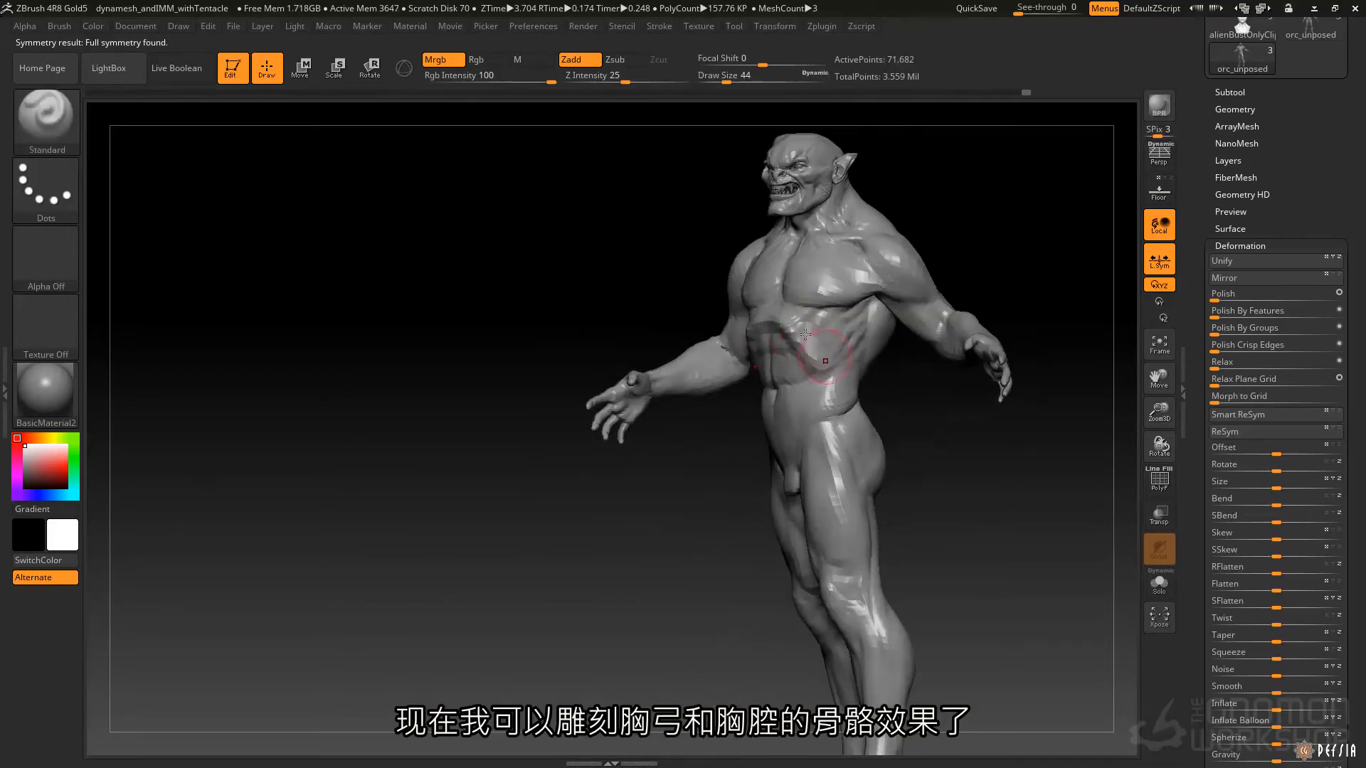
left_click_drag(825, 309, 828, 305)
right_click_drag(829, 304, 880, 305)
Try matching Standard brush strokes on both kneecaps of the posed legs and undo the last strokes.
mouse_move(839, 398)
right_mouse_down("alt")
mouse_move(808, 368)
mouse_move(803, 199)
right_mouse_up("alt")
left_click_drag(793, 392, 802, 357)
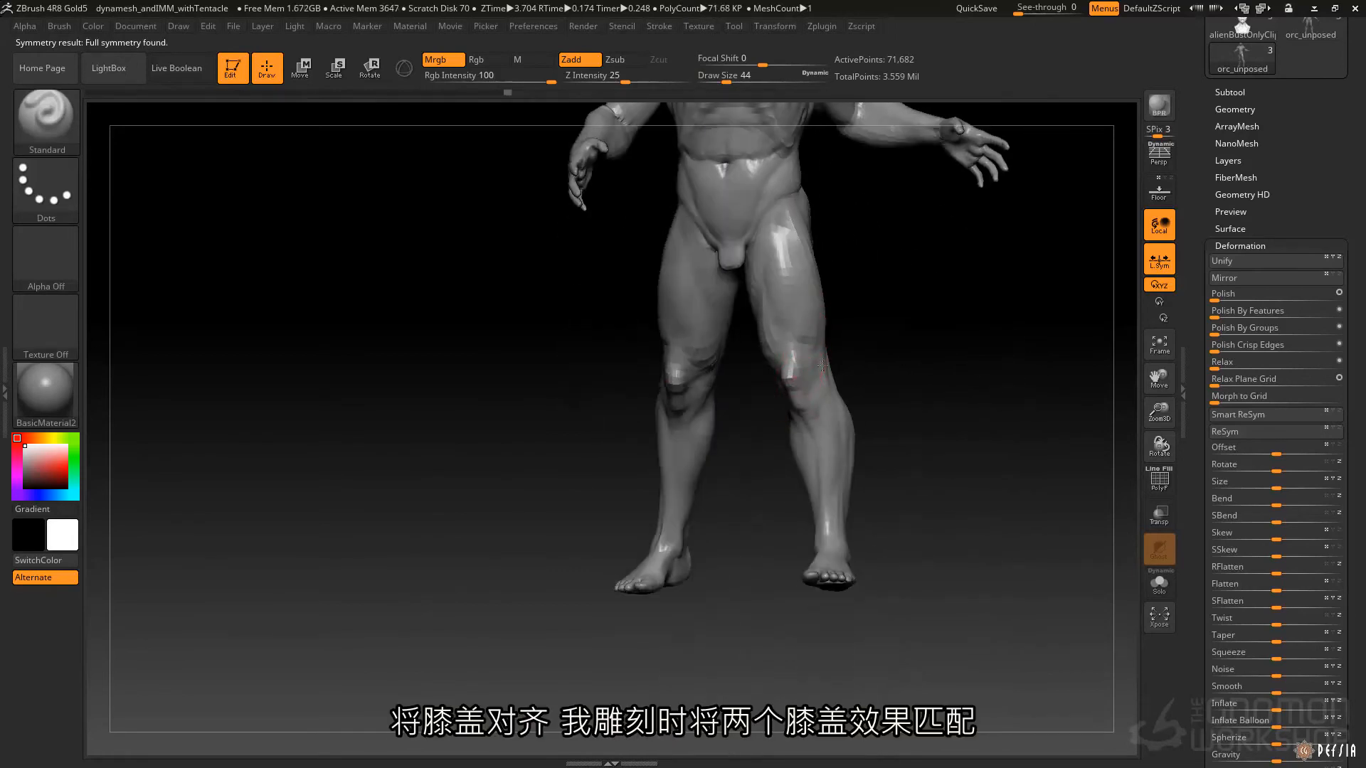
right_click_drag(801, 358, 831, 362)
key("ctrl+z")
key("ctrl+z")
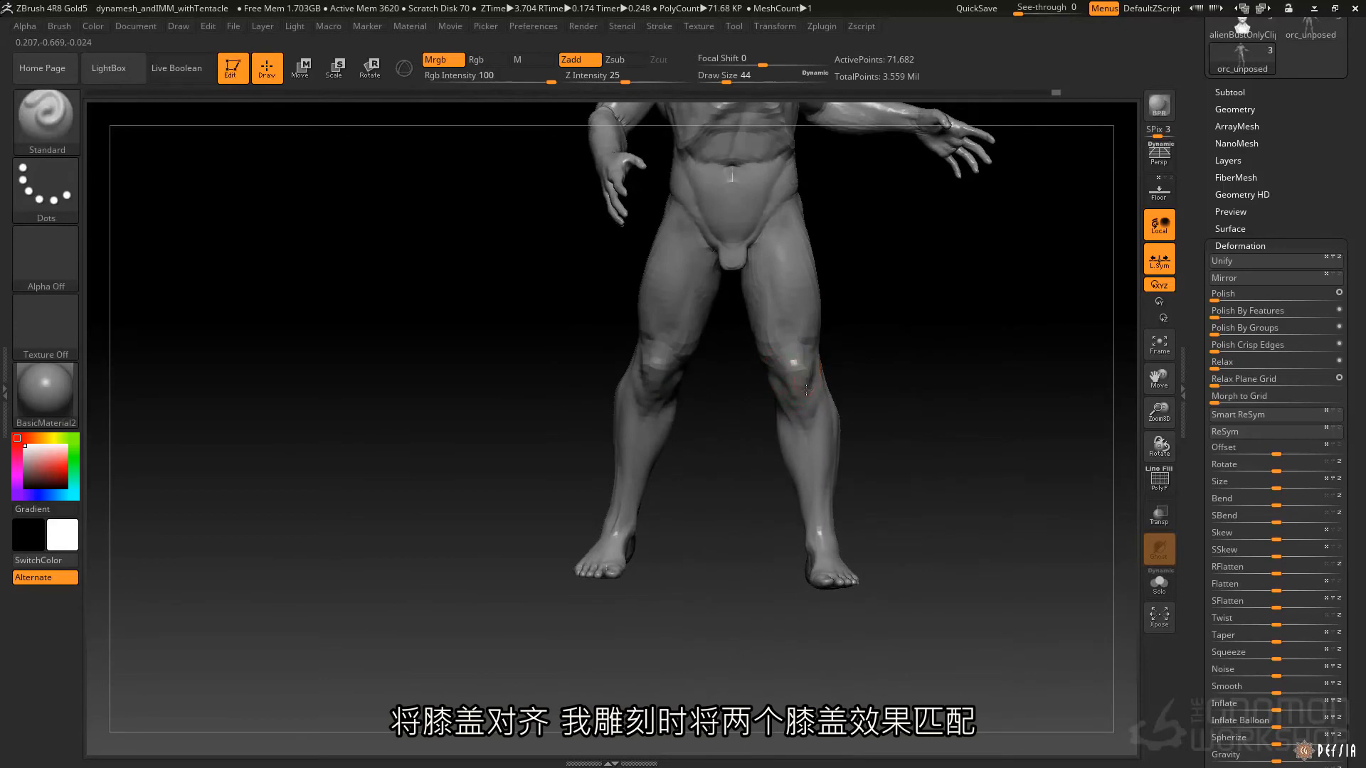
Shape both elbows symmetrically with the Move brush at draw size 35.
right_click_drag(818, 203, 808, 455, "alt")
mouse_move(953, 313)
right_mouse_down()
mouse_move(802, 301)
mouse_move(755, 316)
mouse_move(772, 371)
mouse_move(759, 351)
right_mouse_up()
key("b")
key("m")
key("v")
key("space")
key("space")
left_click_drag(765, 357, 749, 358)
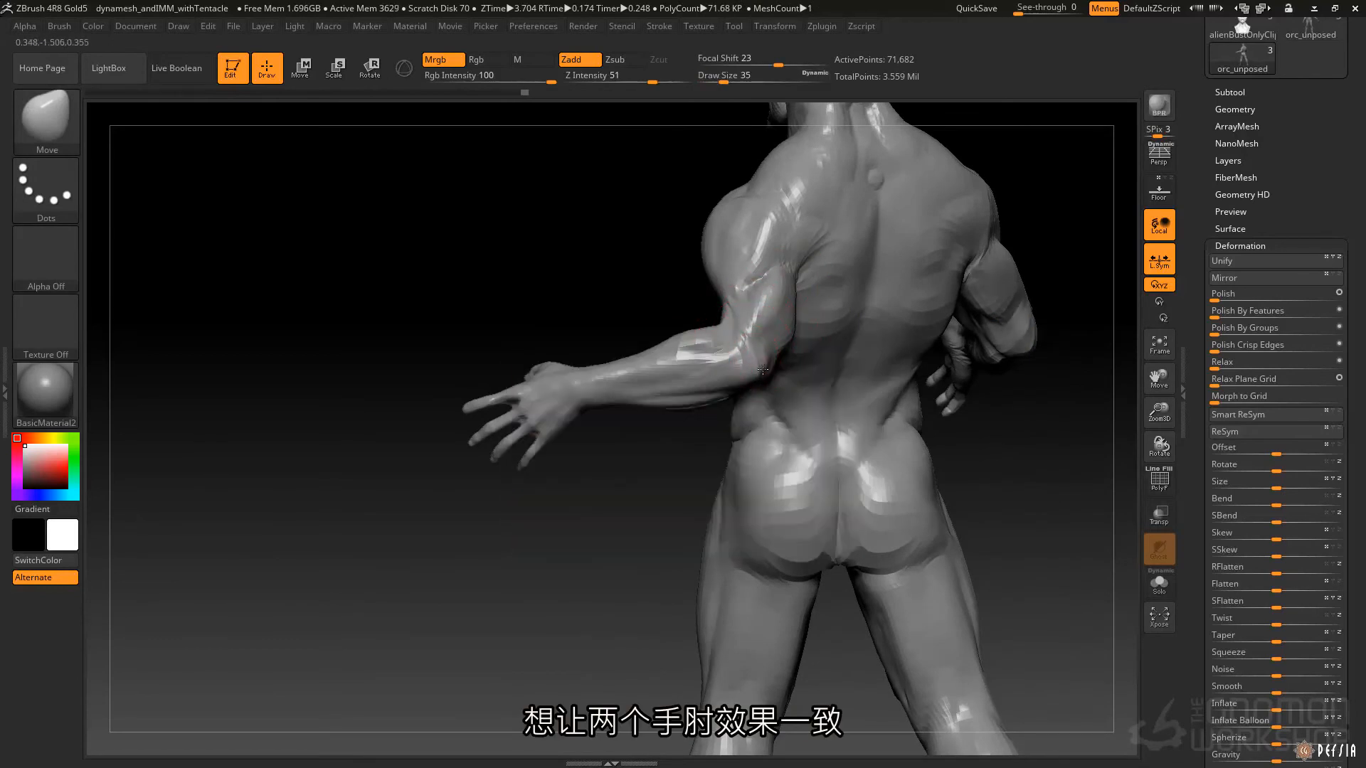
right_click_drag(769, 364, 804, 322)
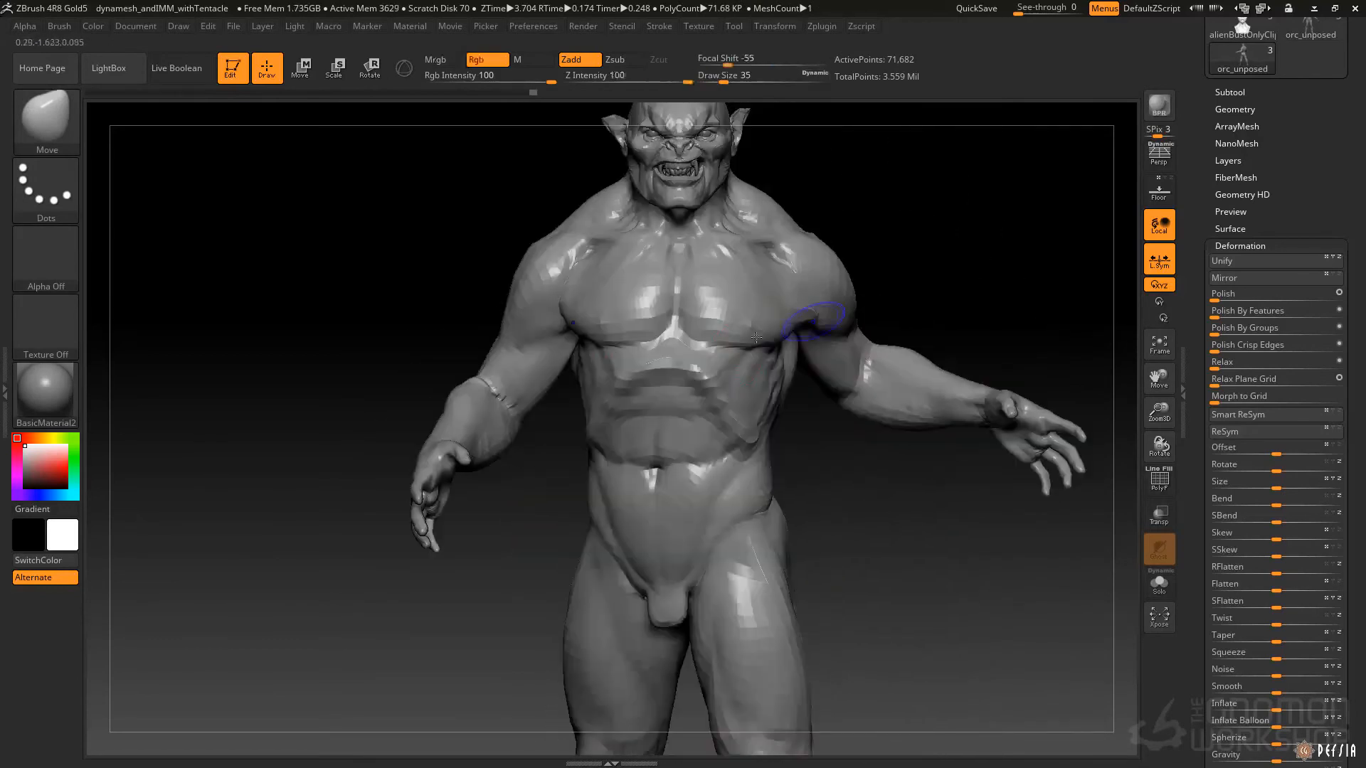
Examine from several angles how the mirrored brush cursor follows the torso and arms of the posed orc.
right_click_drag(768, 475, 826, 389, "alt")
key("space")
left_click_drag(797, 415, 804, 422)
right_click_drag(804, 422, 858, 419)
left_click_drag(802, 387, 796, 370, "shift")
right_click_drag(786, 320, 823, 414, "alt")
right_click_drag(751, 338, 782, 370)
right_click_drag(764, 455, 716, 365, "alt")
key("space")
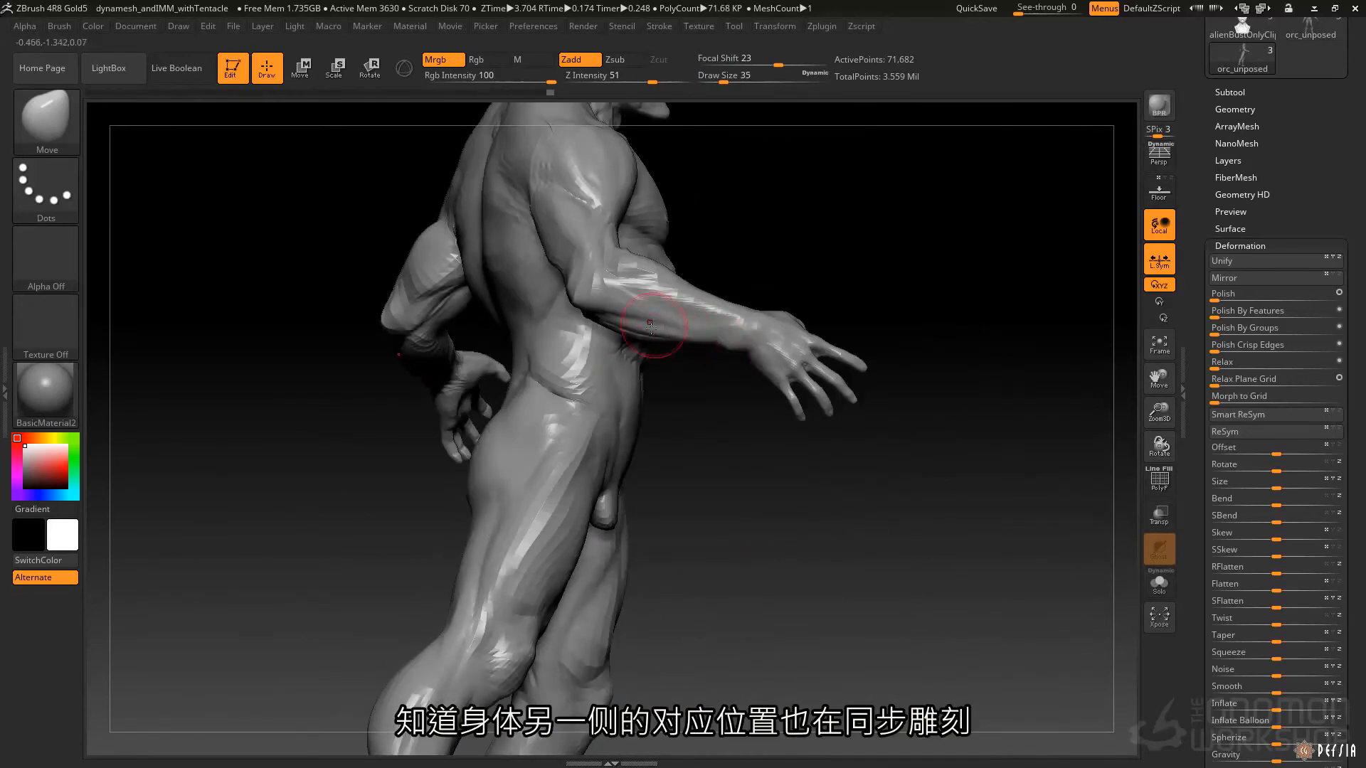
left_click_drag(552, 232, 535, 219)
key("f")
right_click_drag(747, 303, 671, 291, "shift")
right_click_drag(818, 290, 699, 388)
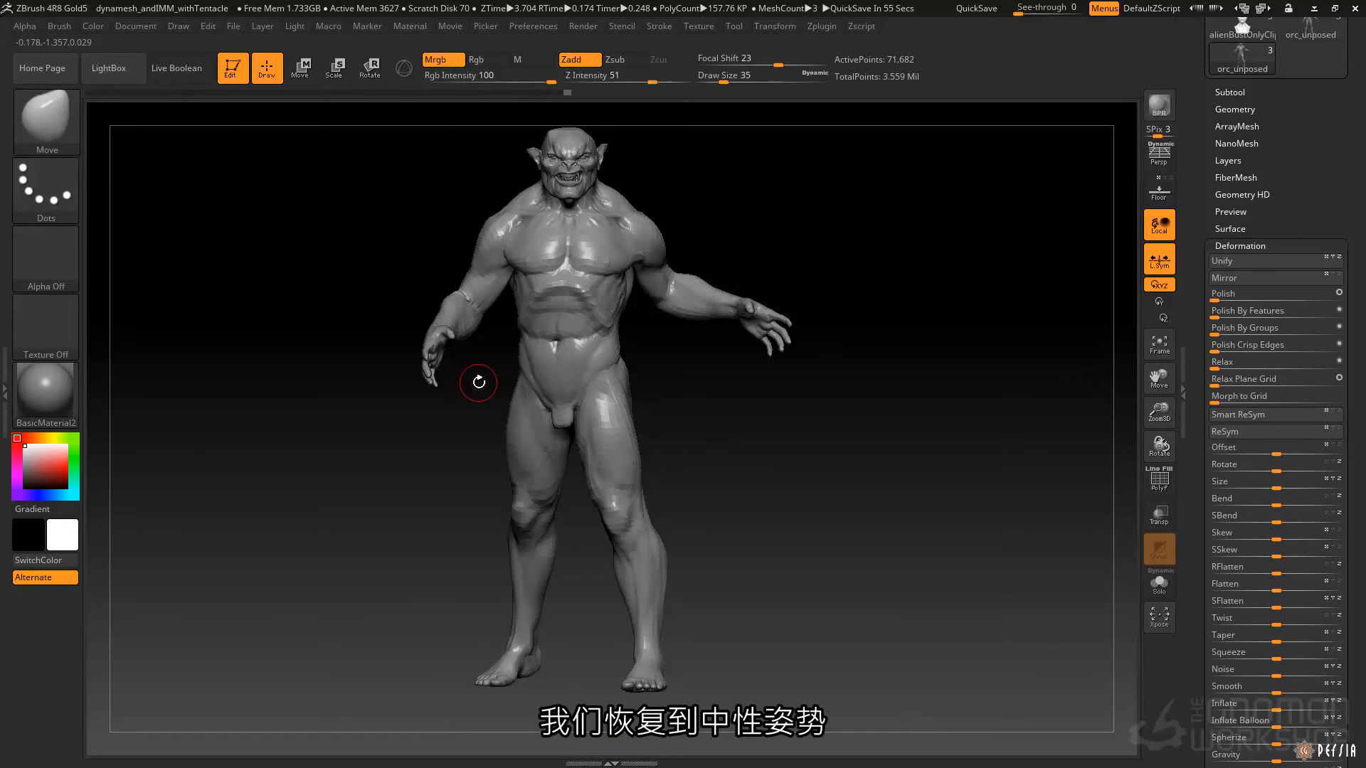
Go back through the undo history to restore the orc's neutral symmetrical pose.
key("ctrl")
key("ctrl+z")
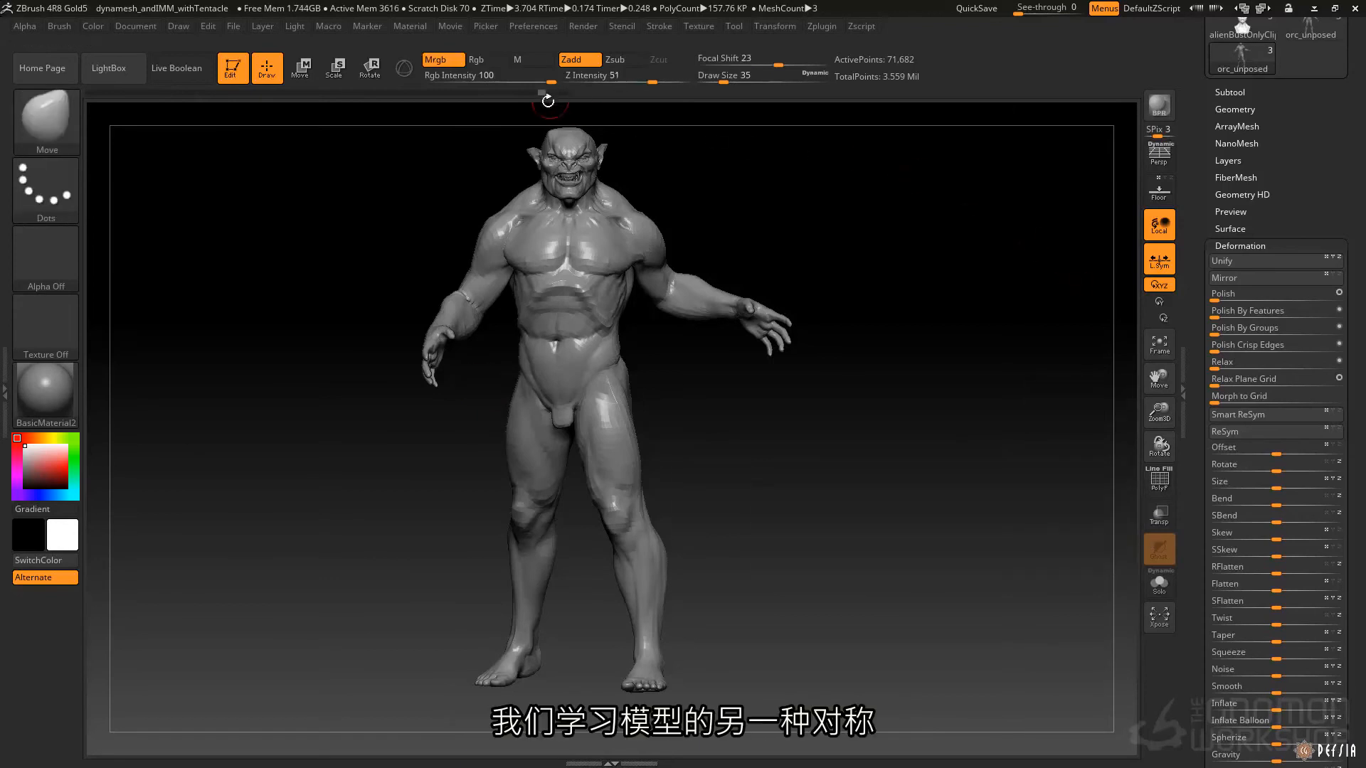
mouse_move(541, 91)
left_mouse_down()
mouse_move(382, 108)
mouse_move(308, 92)
mouse_move(135, 94)
mouse_move(149, 93)
left_mouse_up()
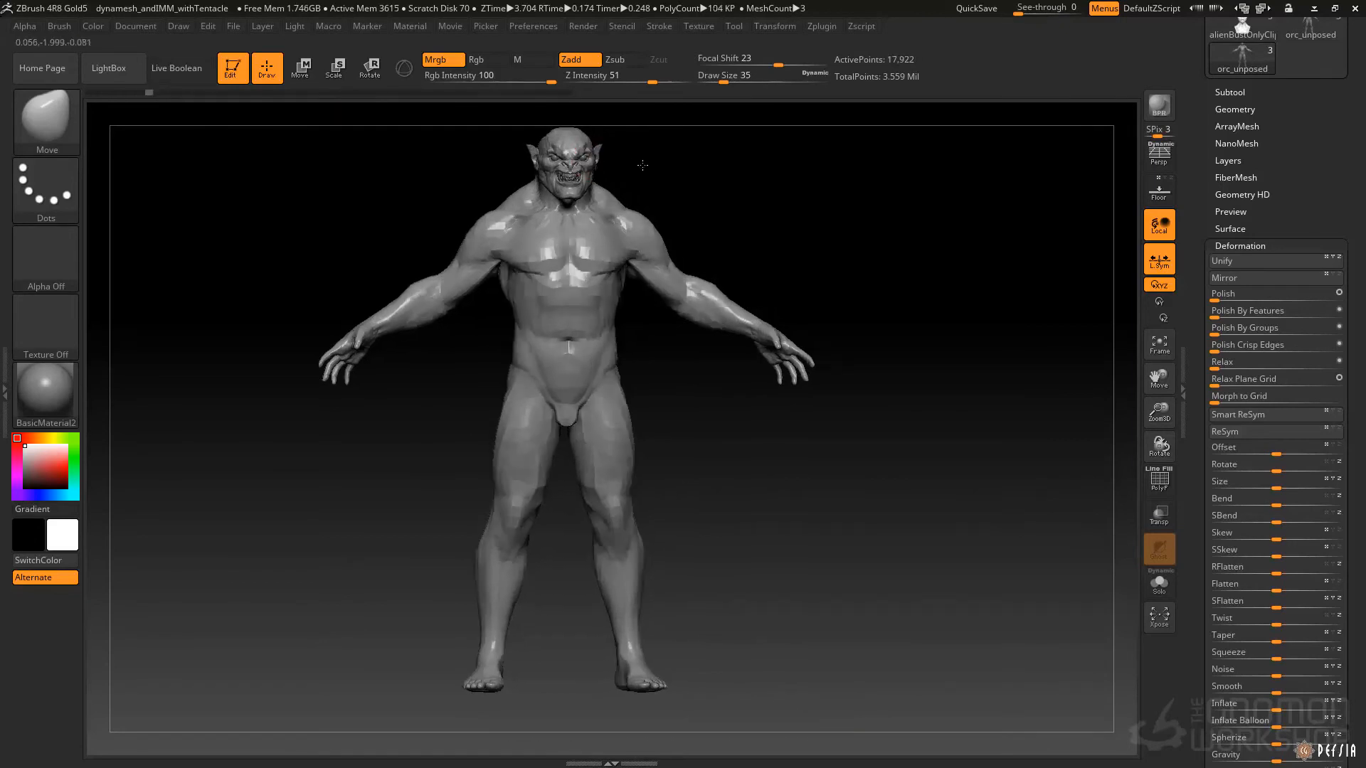
Adjust the orc's head with the Move brush and accept discarding the newer undo history entries.
mouse_move(691, 347)
left_mouse_down("alt")
mouse_move(655, 328)
mouse_move(747, 659)
mouse_move(656, 569)
mouse_move(666, 551)
left_mouse_up("alt")
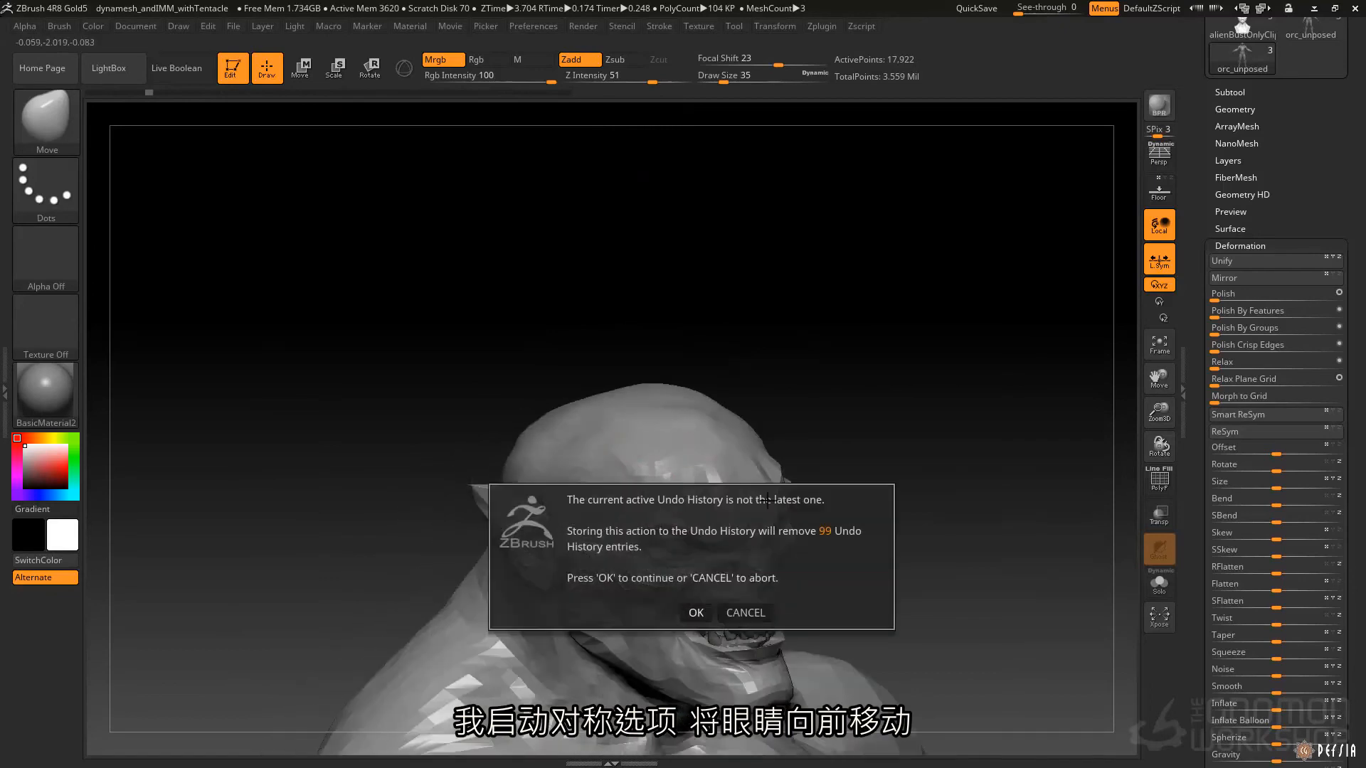
left_click(696, 612)
left_click_drag(903, 496, 832, 594, "shift")
right_click(832, 594)
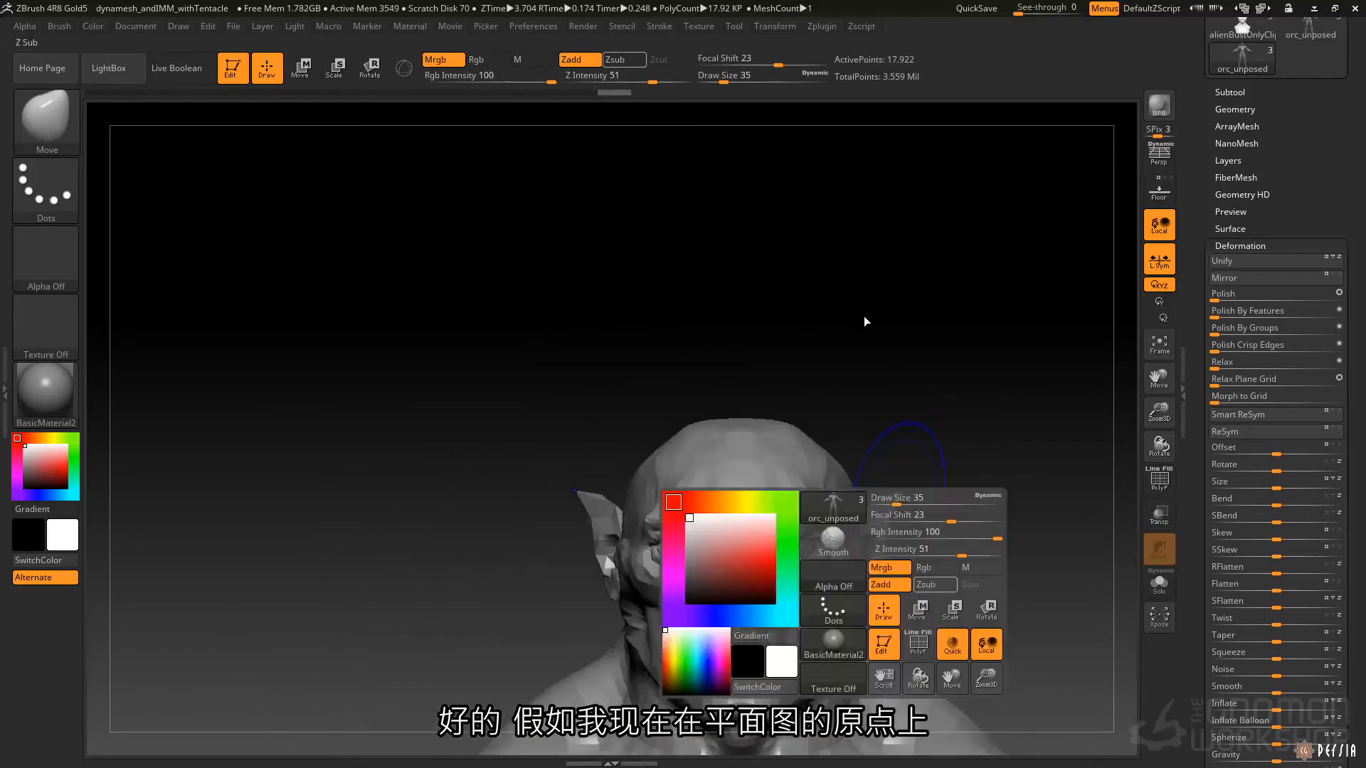
Show the floor grid and move the orc sideways off the origin with the Gizmo, including all visible subtools.
left_click_drag(956, 327, 735, 114, "alt")
mouse_move(729, 412)
left_mouse_down("alt")
mouse_move(745, 398)
mouse_move(741, 455)
mouse_move(710, 411)
left_mouse_up("alt")
left_click(1167, 186)
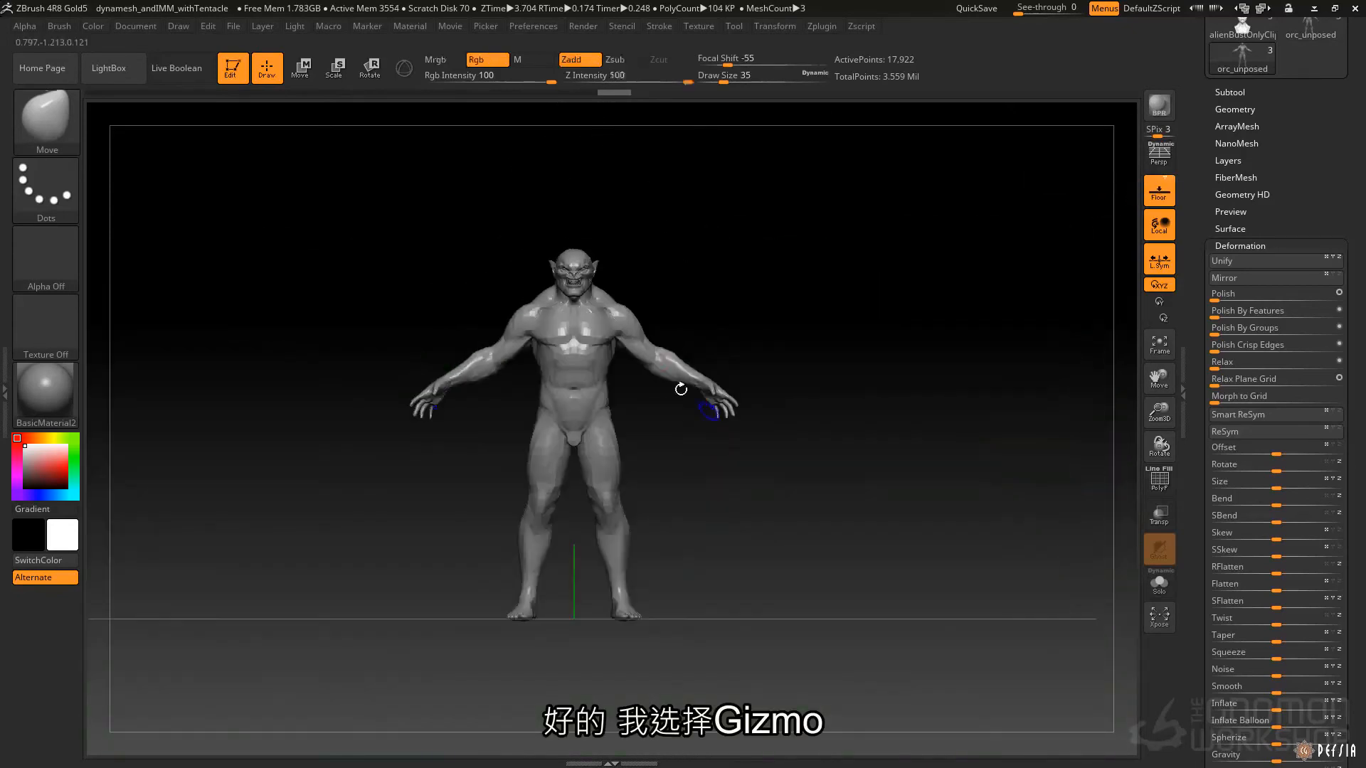
key("w")
left_click(404, 69)
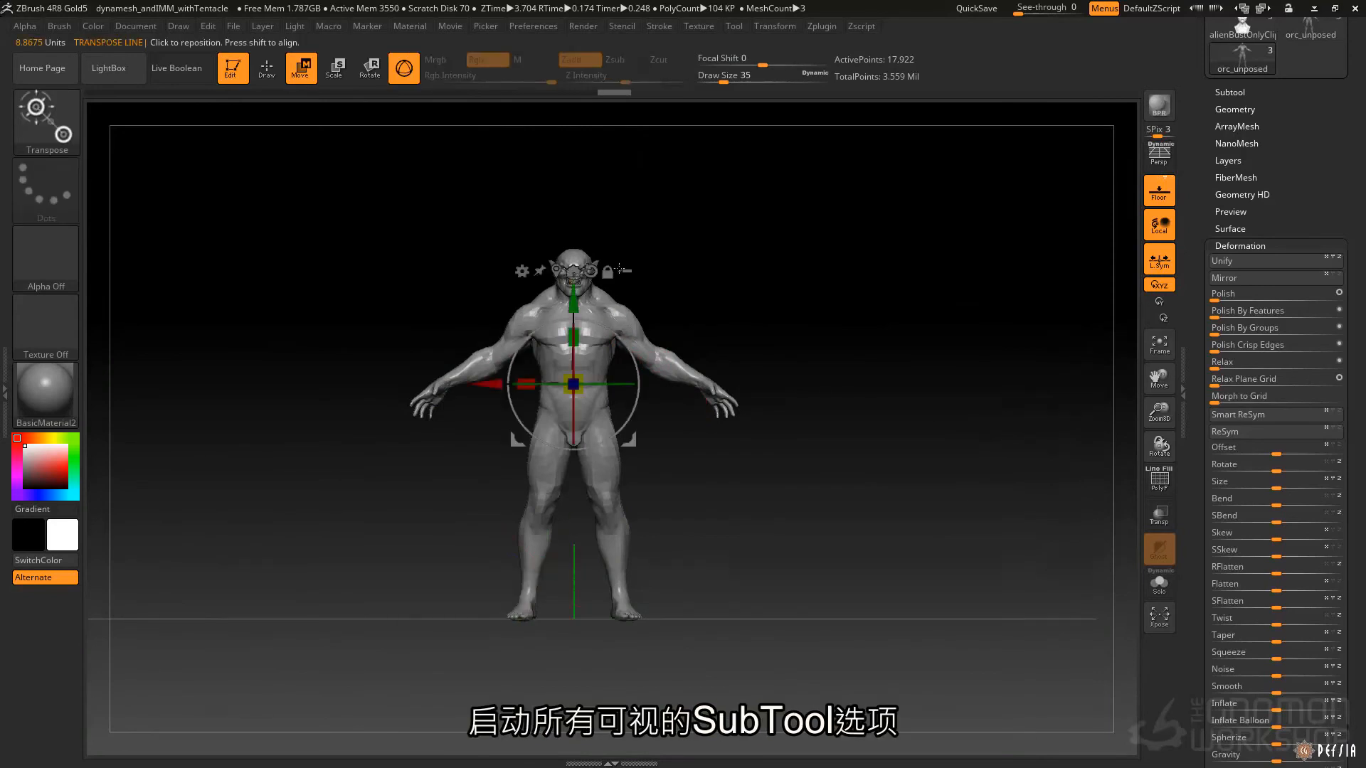
left_click_drag(496, 385, 730, 405)
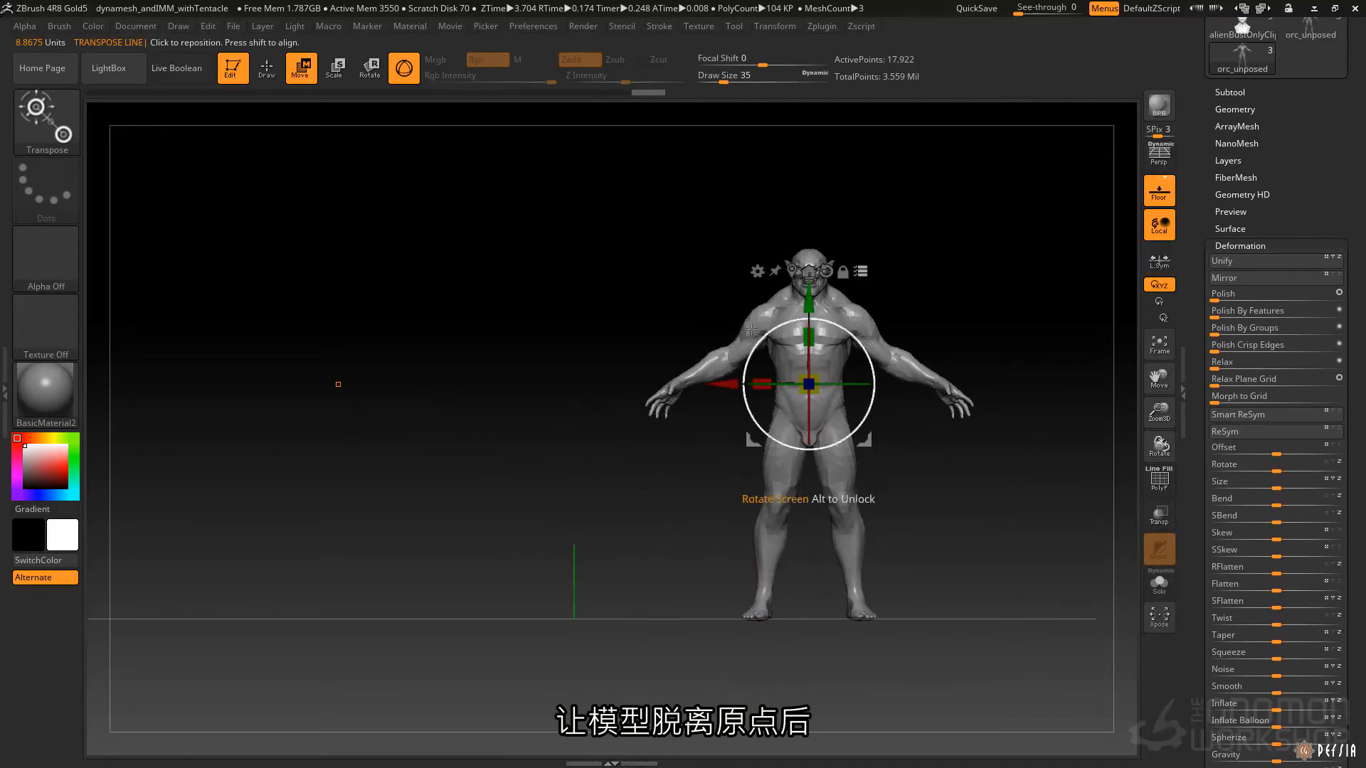
Return to the Move brush and turn on Local Symmetry for the off-origin orc.
key("q")
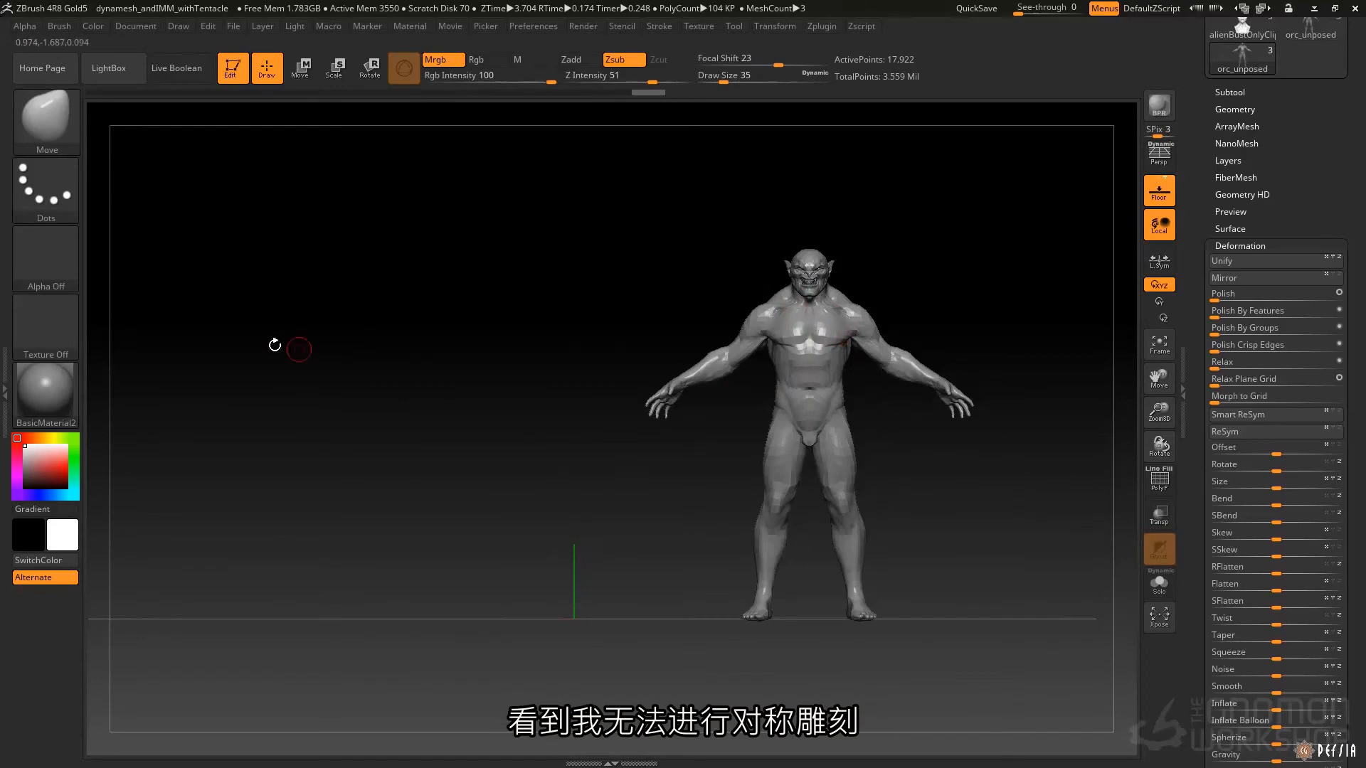
key("ctrl")
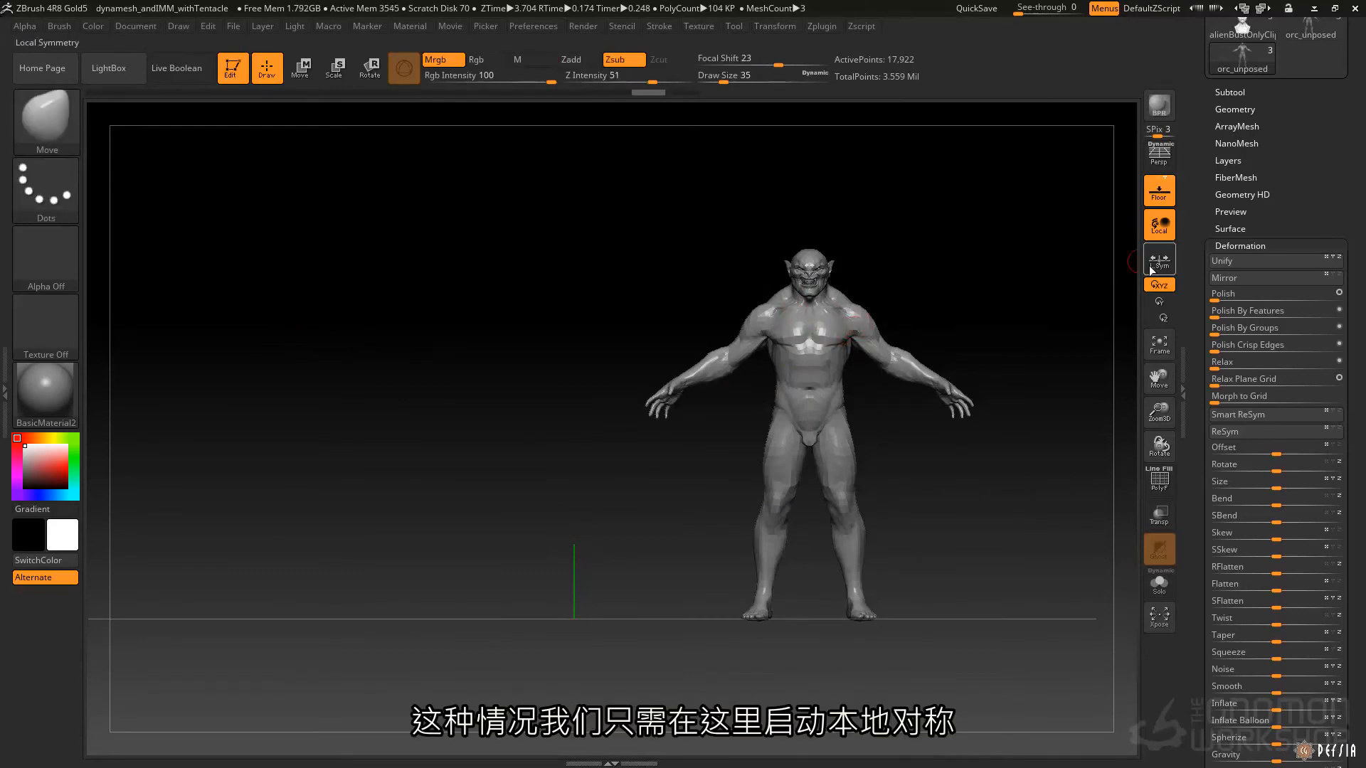
left_click(1160, 265)
left_click_drag(876, 258, 681, 334, "alt")
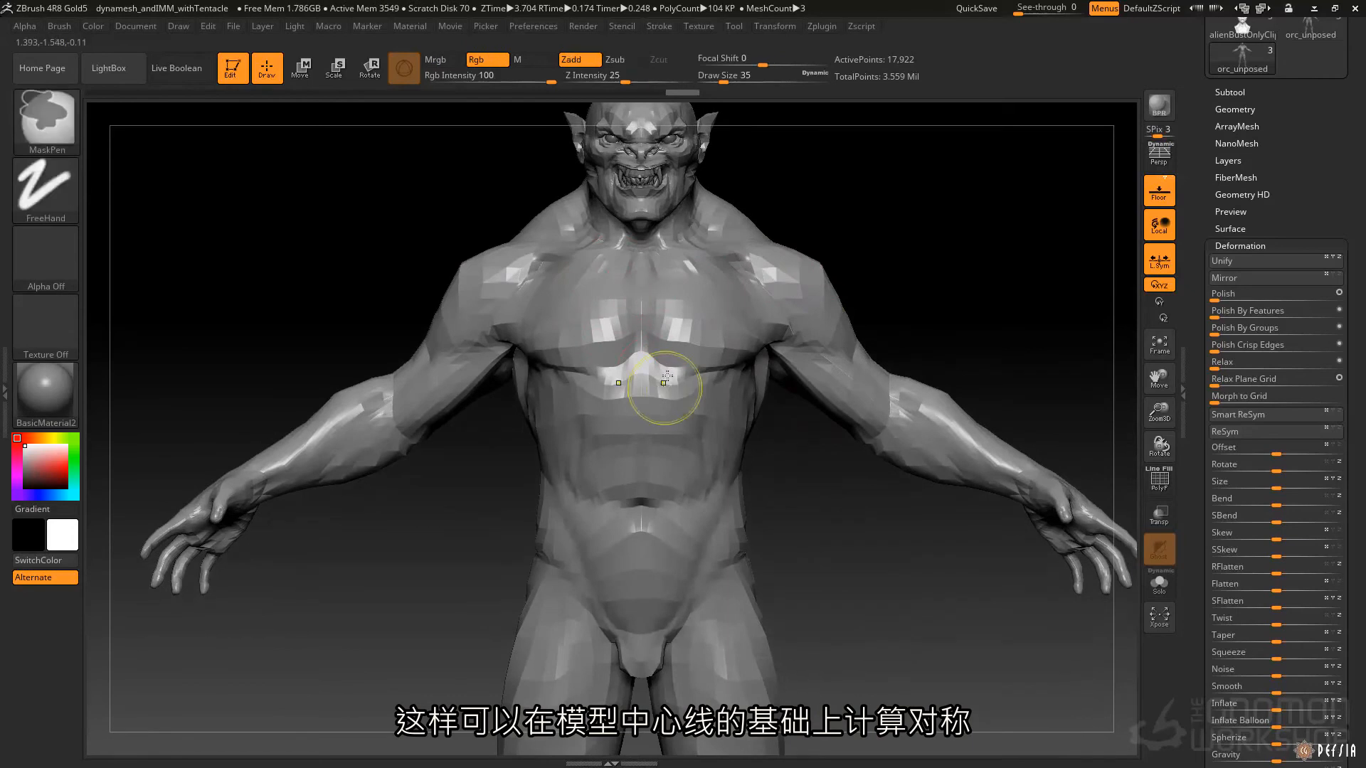
Inspect the orc's topology in polyframe view and compare brush behaviour with Local Symmetry switched off and back on.
key("shift+f")
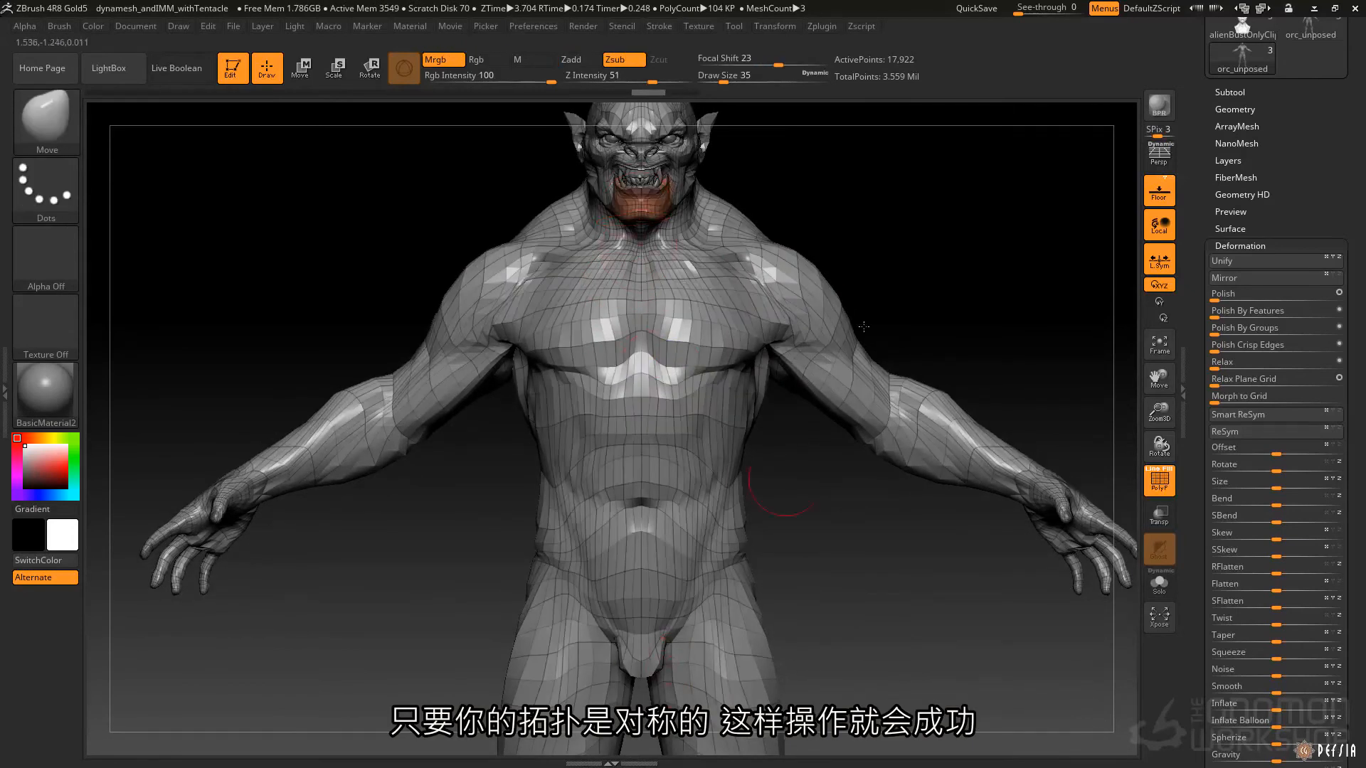
mouse_move(856, 286)
left_mouse_down()
mouse_move(861, 267)
mouse_move(829, 241)
left_mouse_up()
key("ctrl+z")
key("ctrl+z")
left_click(1159, 261)
left_click_drag(899, 353, 1115, 254, "alt")
left_click(1160, 261)
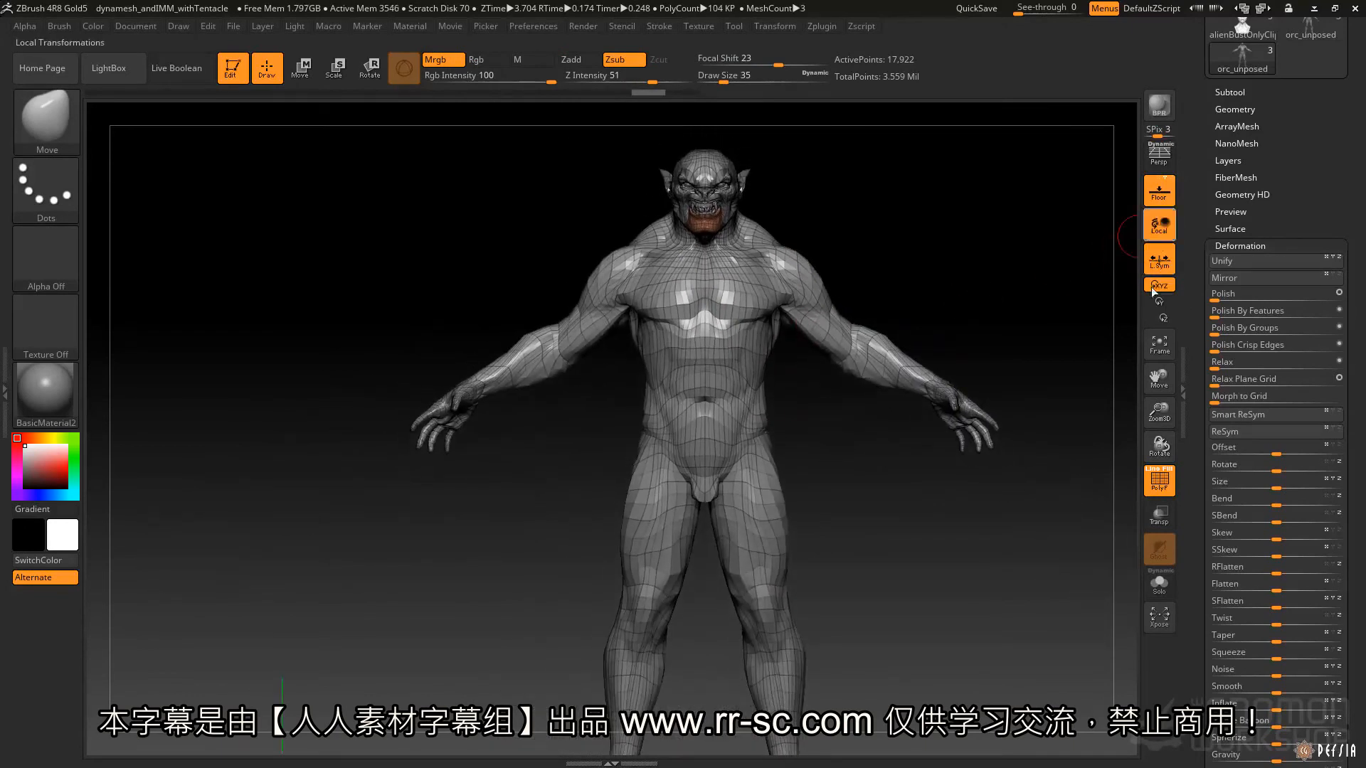
Hide the orc's polyframe display.
key("shift")
key("shift+f")
mouse_move(851, 496)
left_mouse_down("alt")
mouse_move(850, 436)
mouse_move(833, 455)
left_mouse_up("alt")
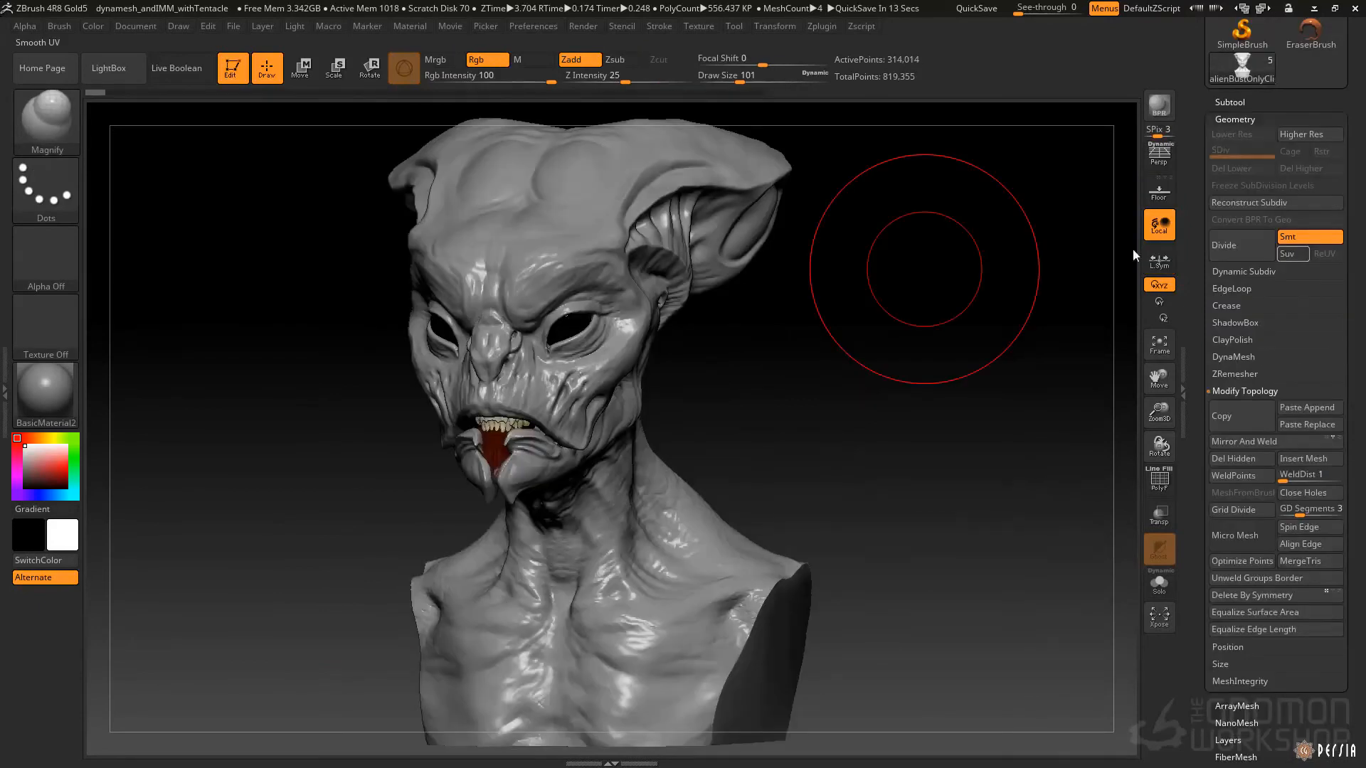
left_click_drag(803, 391, 804, 392)
Check the alien bust's polyframe, hide it, and enlarge only one ear with the Magnify brush.
key("shift+f")
left_click_drag(762, 345, 847, 427)
right_click_drag(737, 410, 783, 390)
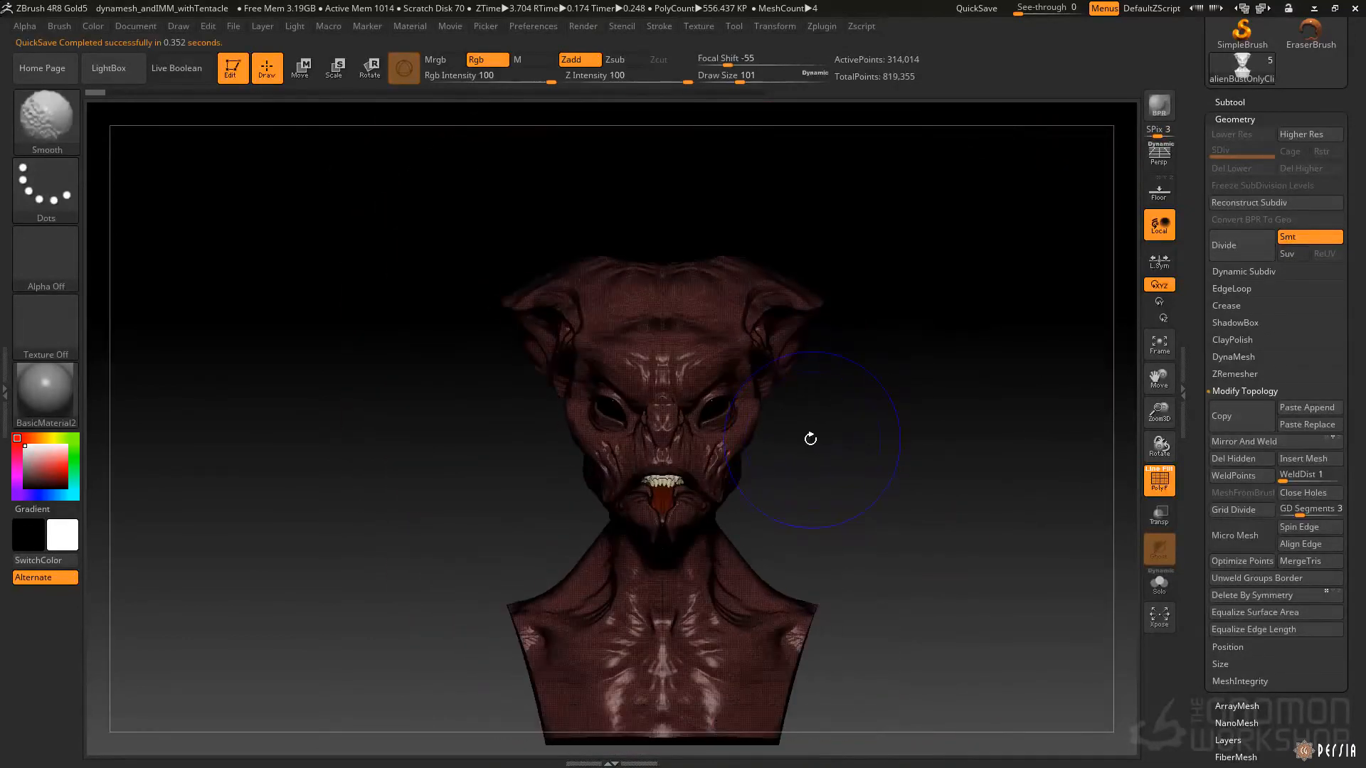
key("shift+f")
left_click_drag(530, 307, 533, 272)
left_click(525, 333)
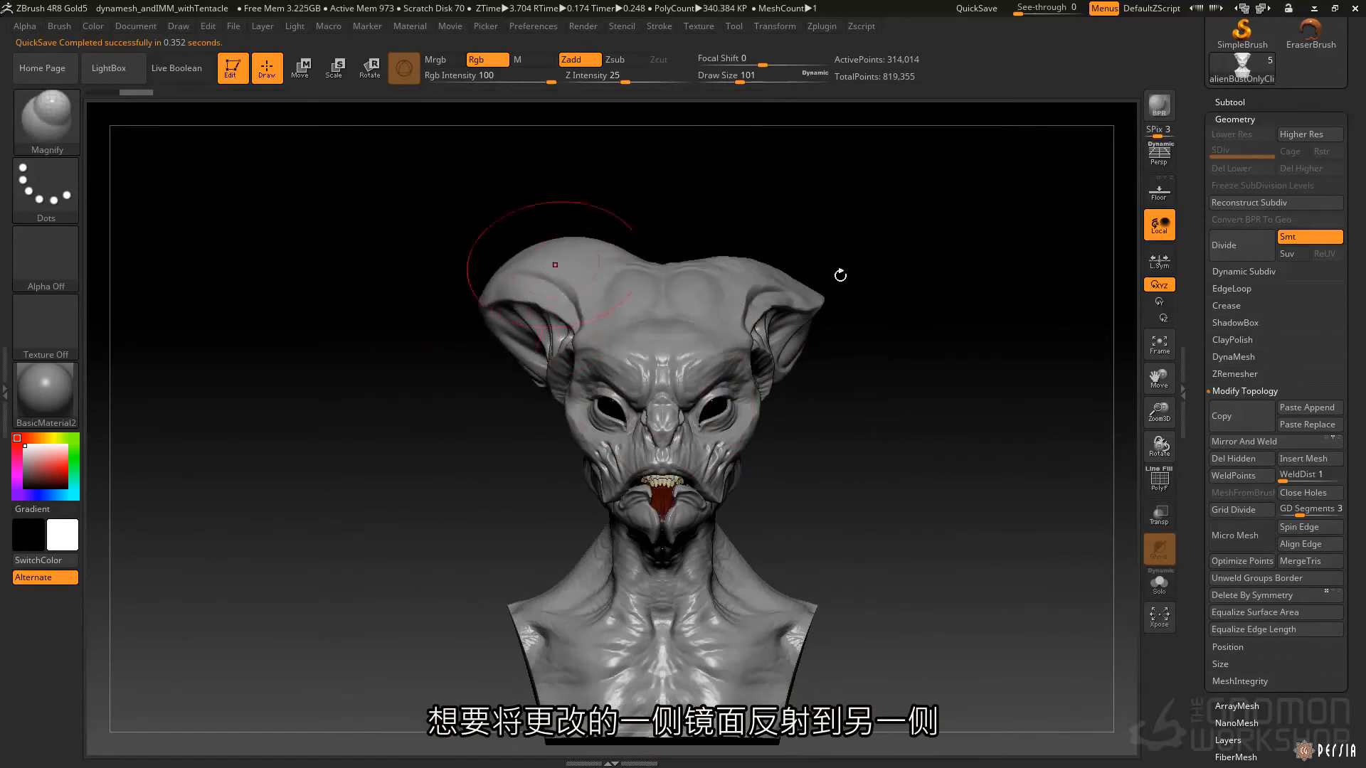
Mask one half of the alien bust up to its centre line and clear the mask.
left_click_drag(380, 188, 669, 763, "ctrl")
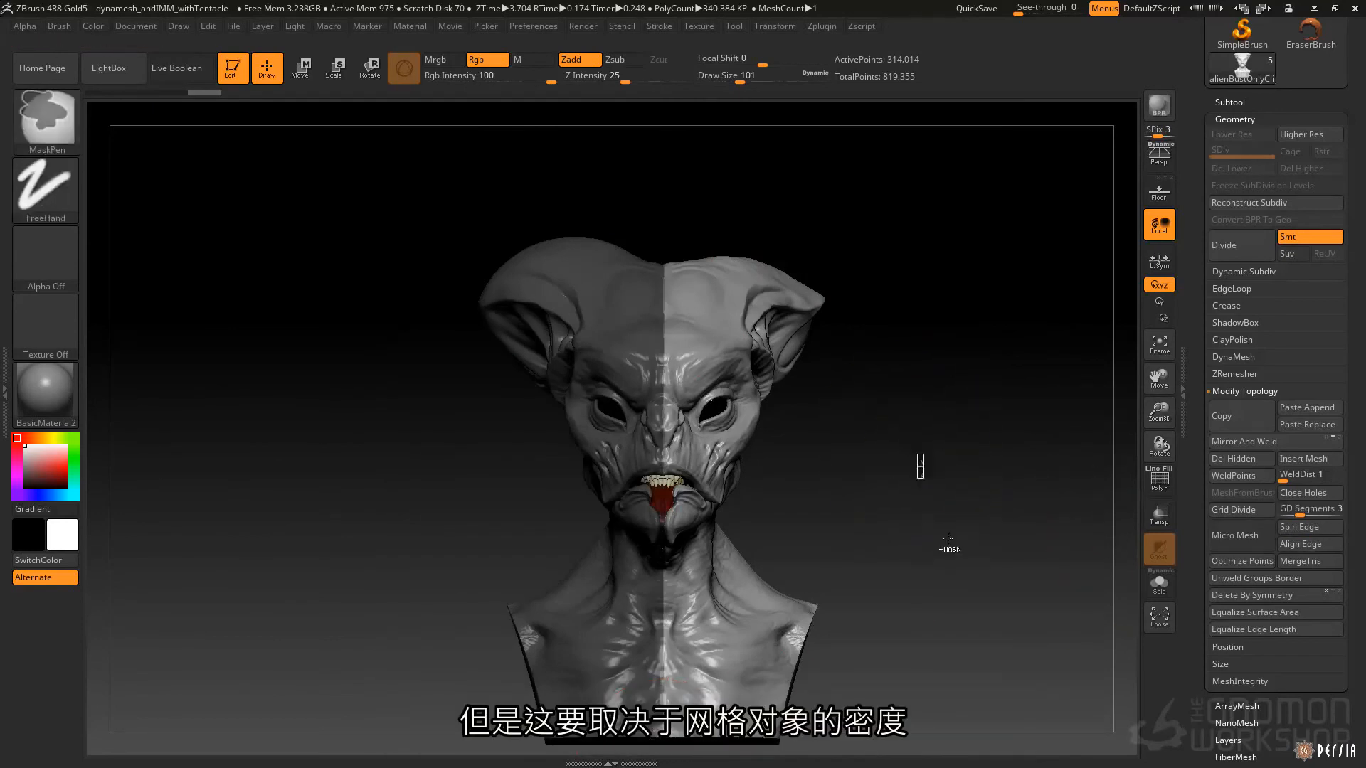
left_click(905, 486, "ctrl")
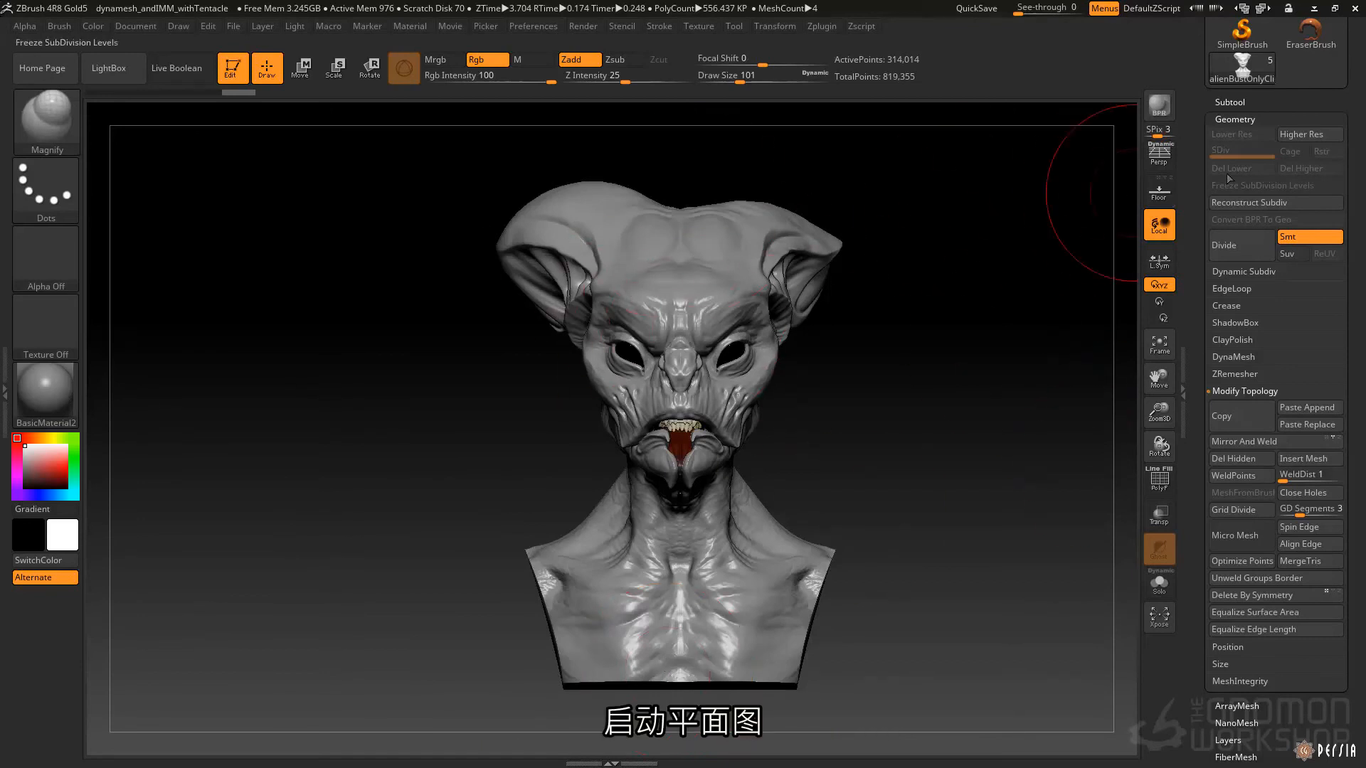
Show the floor grid with the X-axis plane and adjust its draw settings so the plane runs through the head's centre.
left_click(1159, 193)
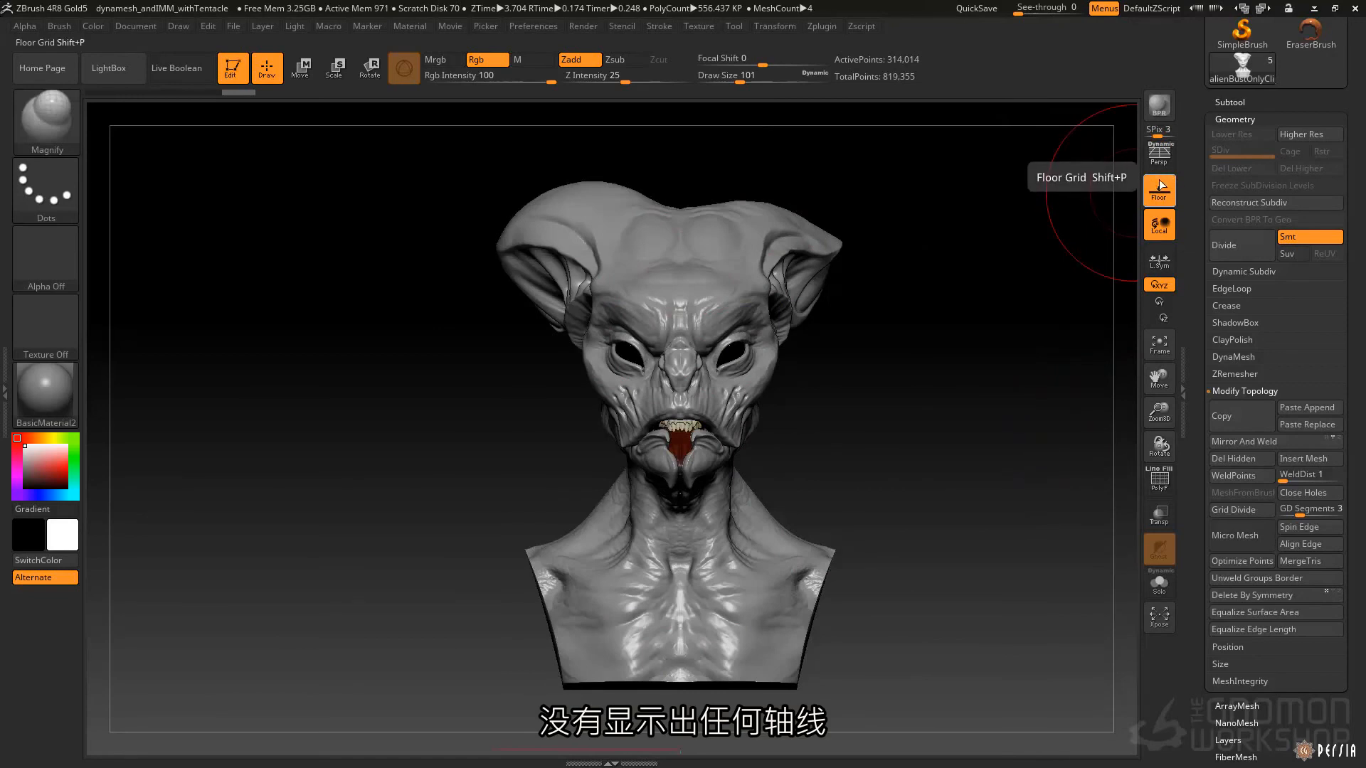
left_click(1156, 178)
mouse_move(399, 341)
left_mouse_down()
mouse_move(591, 338)
mouse_move(502, 350)
mouse_move(568, 347)
left_mouse_up()
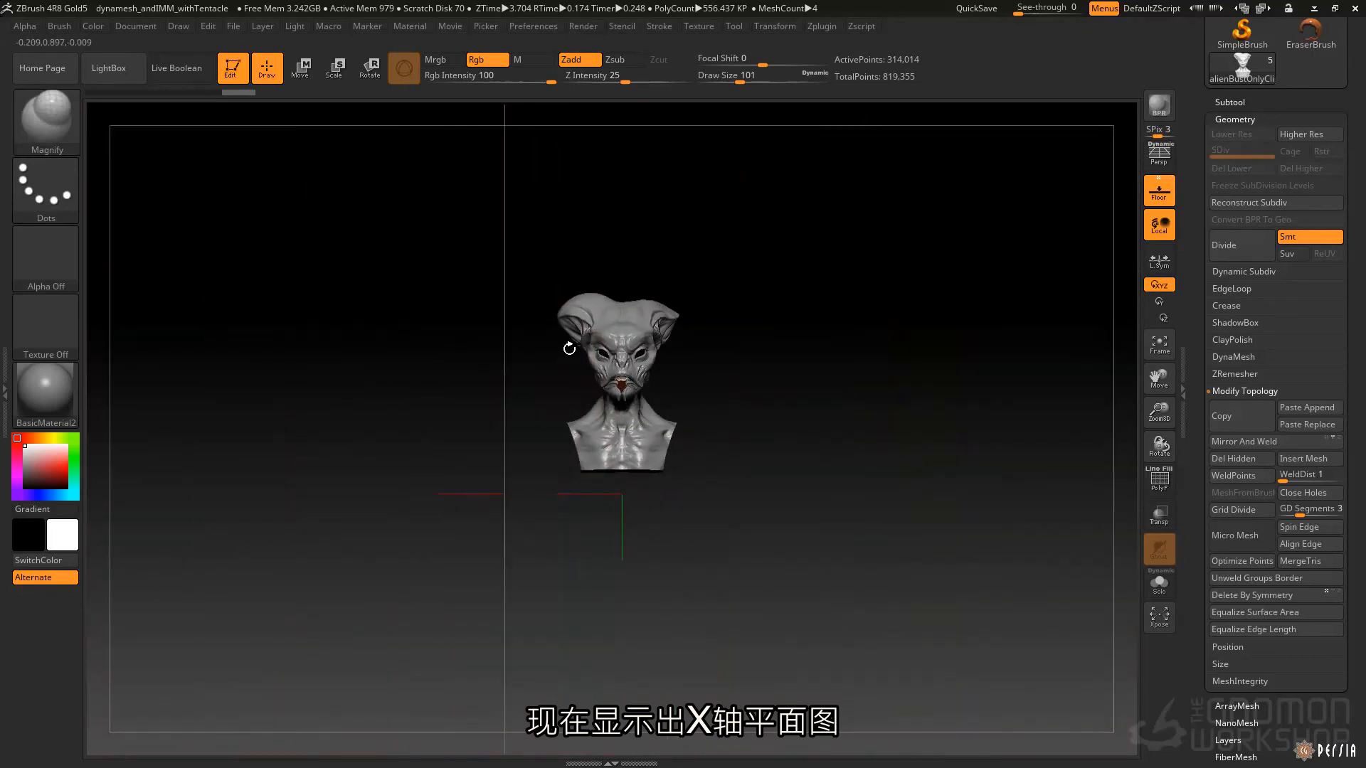
left_click(171, 31)
left_click_drag(269, 451, 260, 450)
left_click_drag(609, 210, 868, 468, "alt")
right_click_drag(868, 468, 653, 106, "alt")
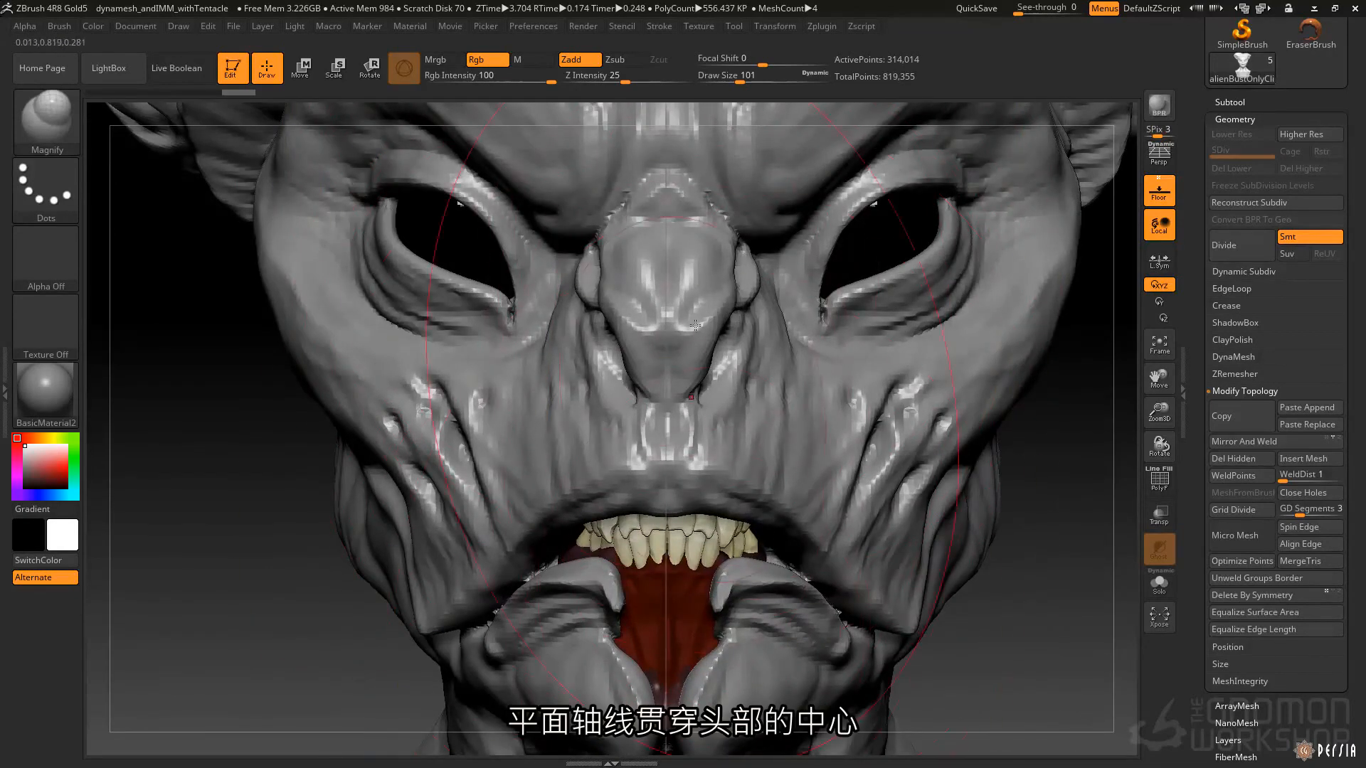
Mirror and weld the alien bust across the X axis to copy the enlarged ear to the other side, and check the result.
key("f")
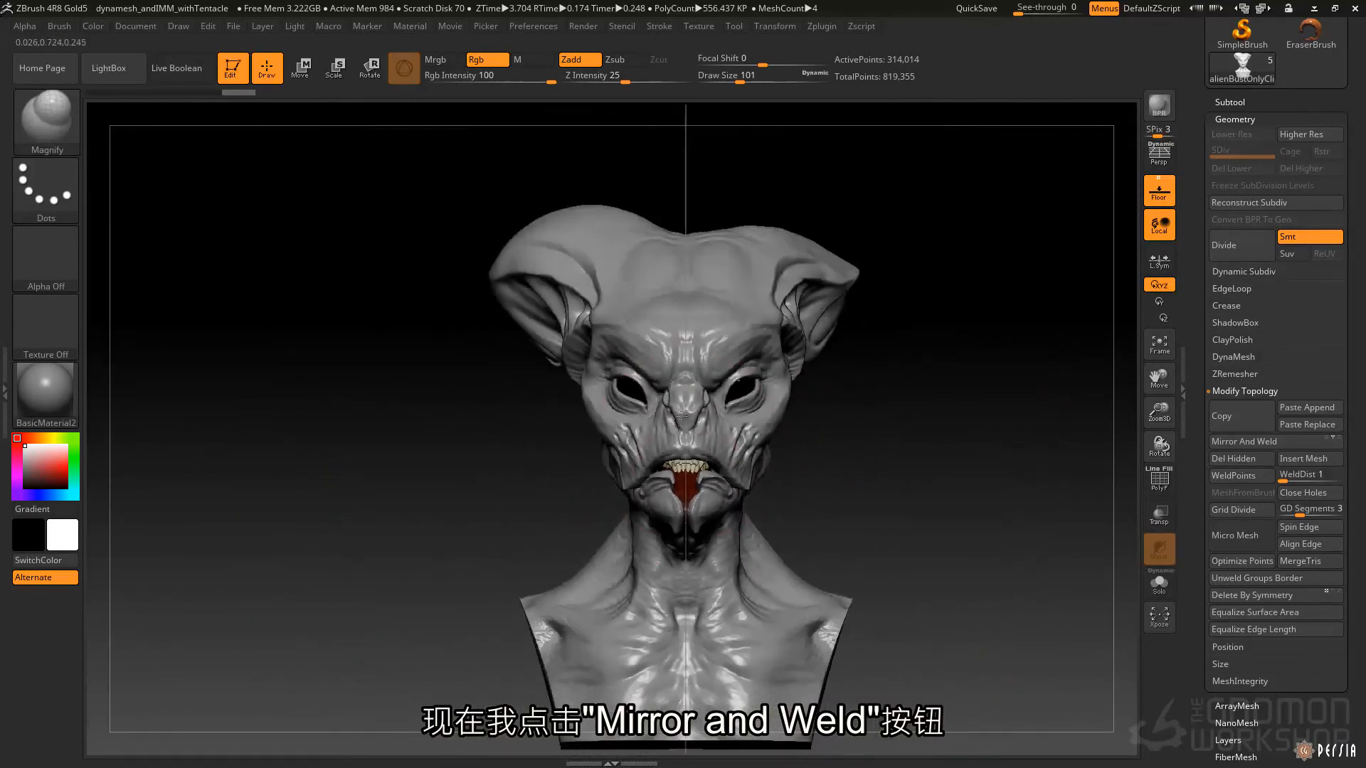
left_click(1224, 441)
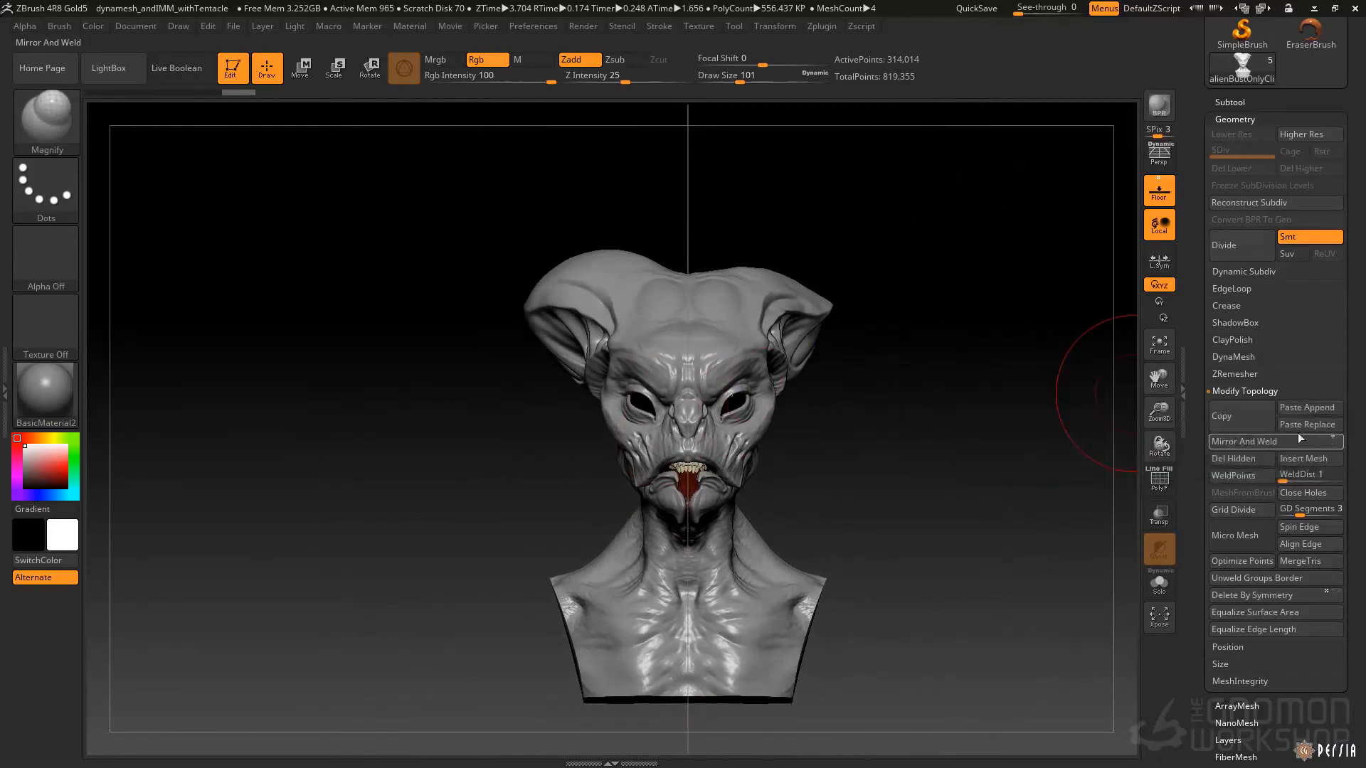
left_click(1305, 440)
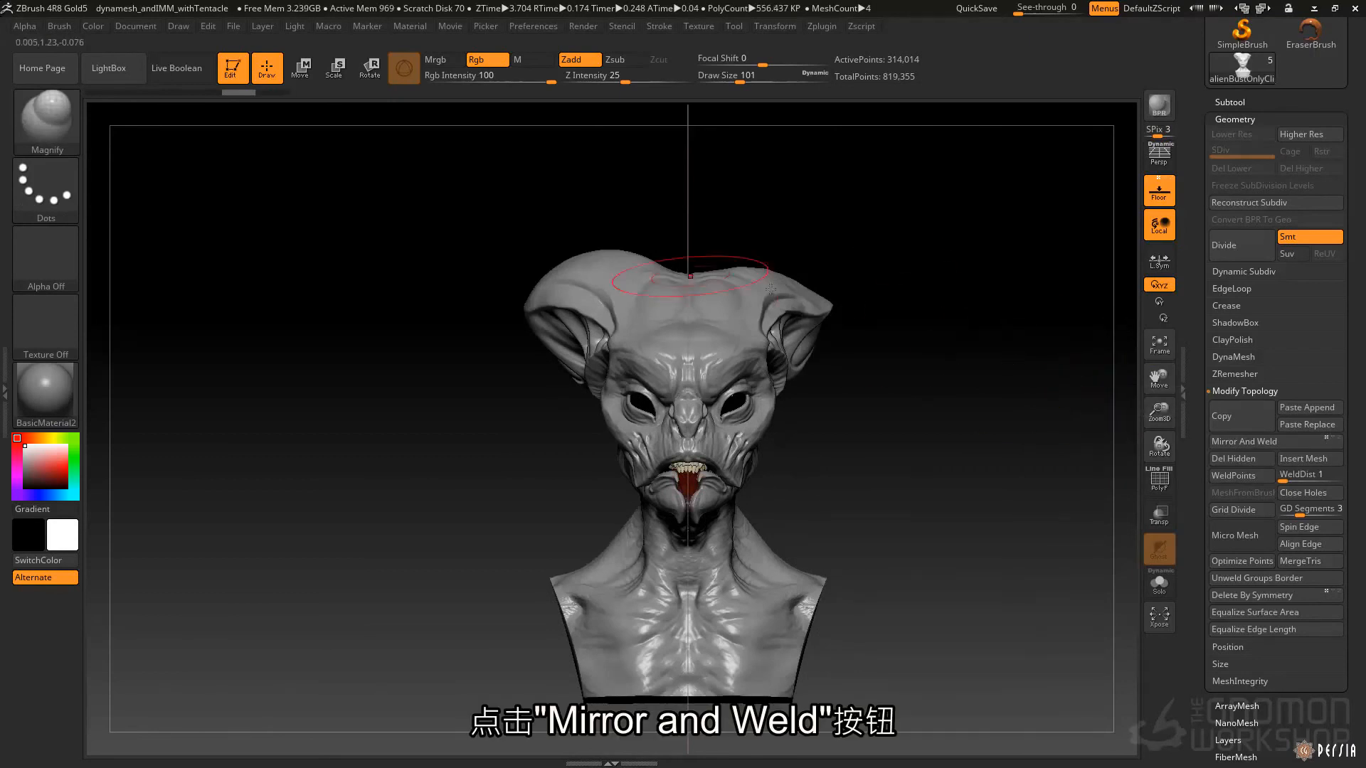
left_click(1269, 442)
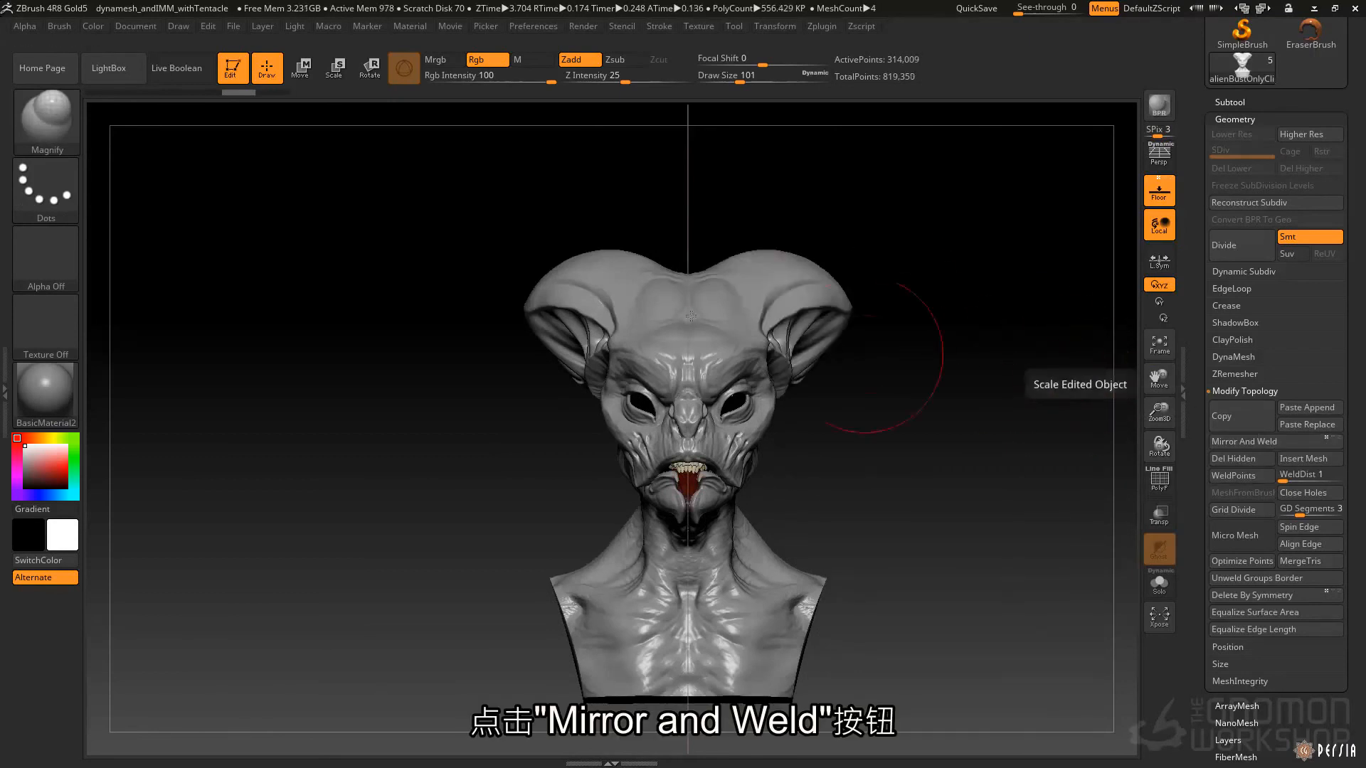
right_click_drag(616, 298, 772, 726)
key("shift+f")
right_click_drag(925, 691, 658, 471, "alt")
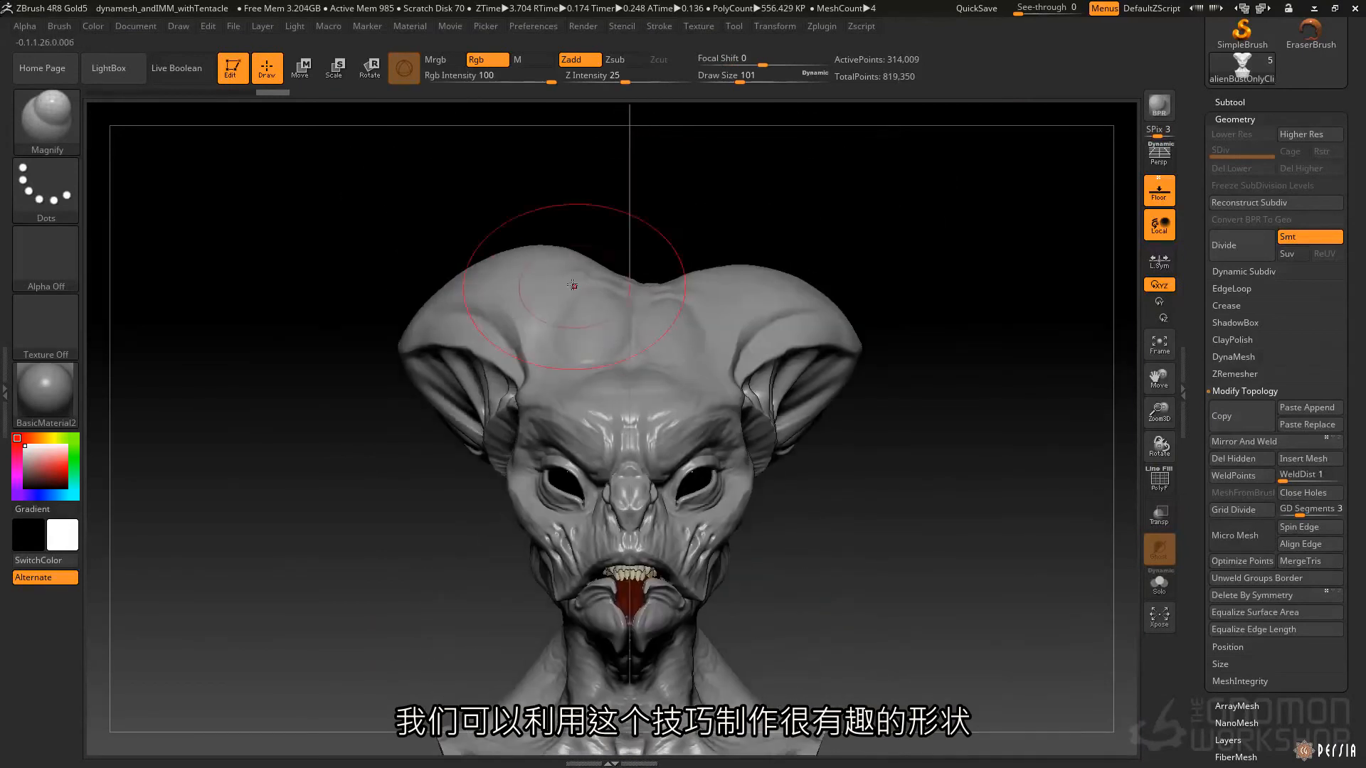
Swell the alien's cranium above the brow with the Magnify brush, using draw size 112, and mirror and weld the new shape across X.
mouse_move(573, 286)
left_mouse_down()
mouse_move(574, 274)
mouse_move(592, 295)
mouse_move(646, 272)
left_mouse_up()
left_click(1258, 446)
right_click_drag(561, 295, 603, 356)
mouse_move(603, 357)
left_mouse_down()
mouse_move(611, 409)
mouse_move(539, 485)
mouse_move(598, 548)
mouse_move(612, 498)
mouse_move(644, 526)
mouse_move(619, 485)
left_mouse_up()
key("space")
key("space")
mouse_move(596, 382)
left_mouse_down()
mouse_move(618, 382)
mouse_move(551, 407)
left_mouse_up()
left_click(564, 412, "ctrl")
key("space")
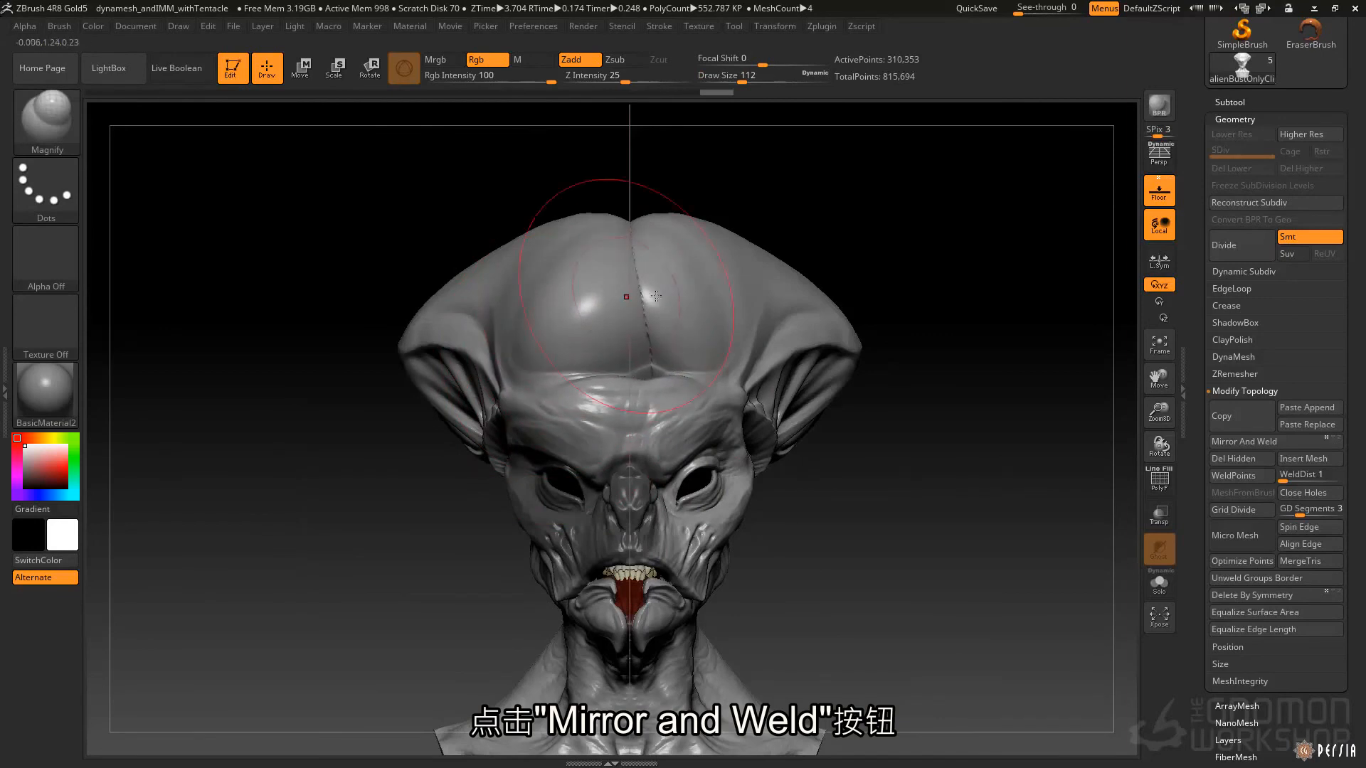
left_click(1292, 442)
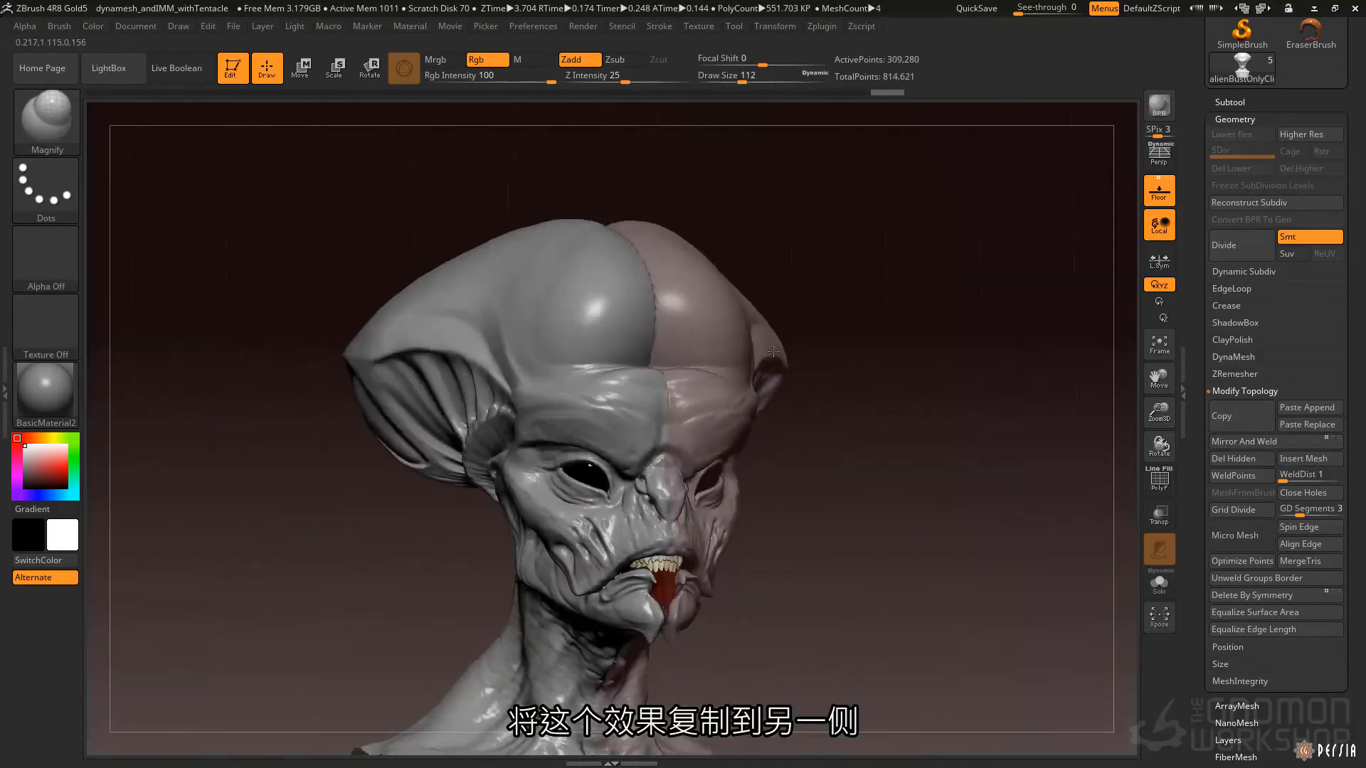
Bulge one shoulder of the bust with the Magnify brush, and mirror and weld it onto the opposite side.
mouse_move(773, 352)
right_mouse_down()
mouse_move(673, 355)
mouse_move(752, 357)
right_mouse_up()
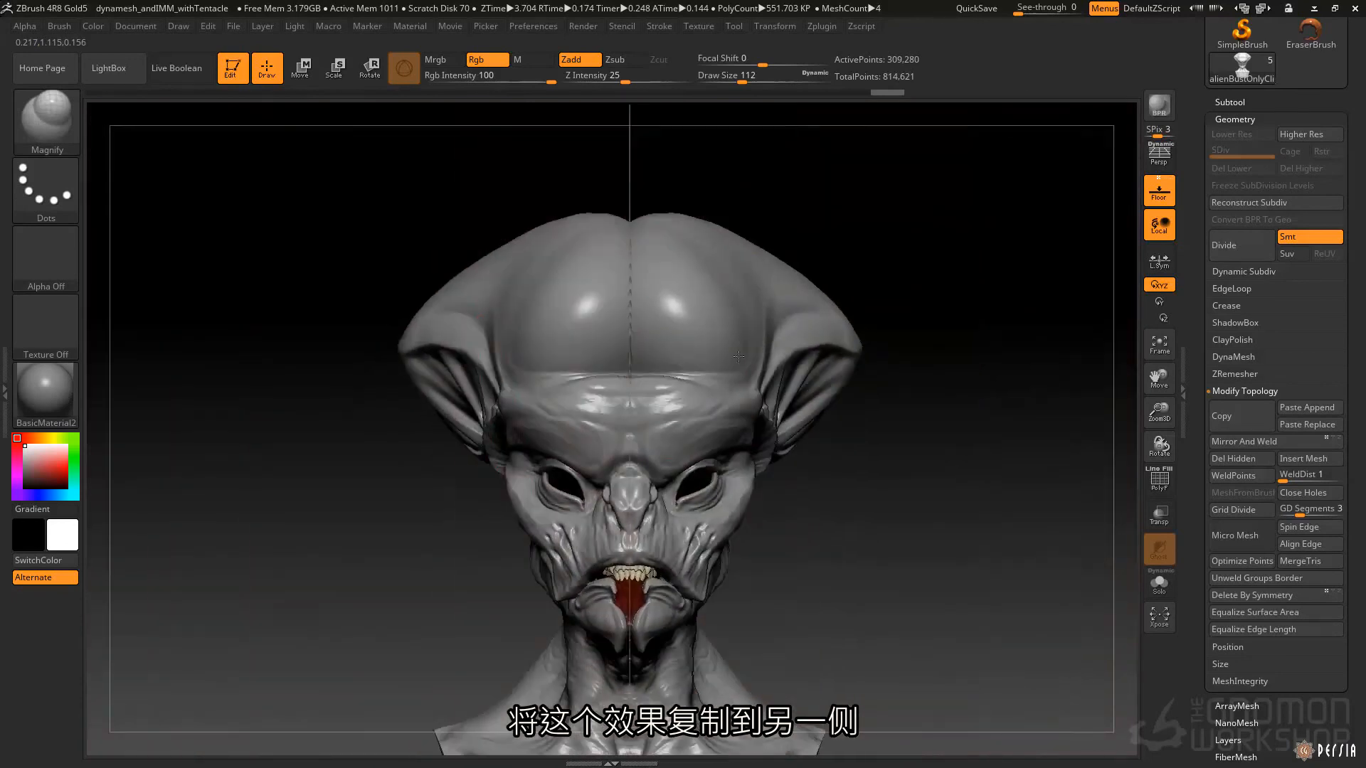
right_click_drag(518, 676, 593, 408, "alt")
mouse_move(593, 407)
left_mouse_down()
mouse_move(619, 373)
mouse_move(597, 348)
left_mouse_up()
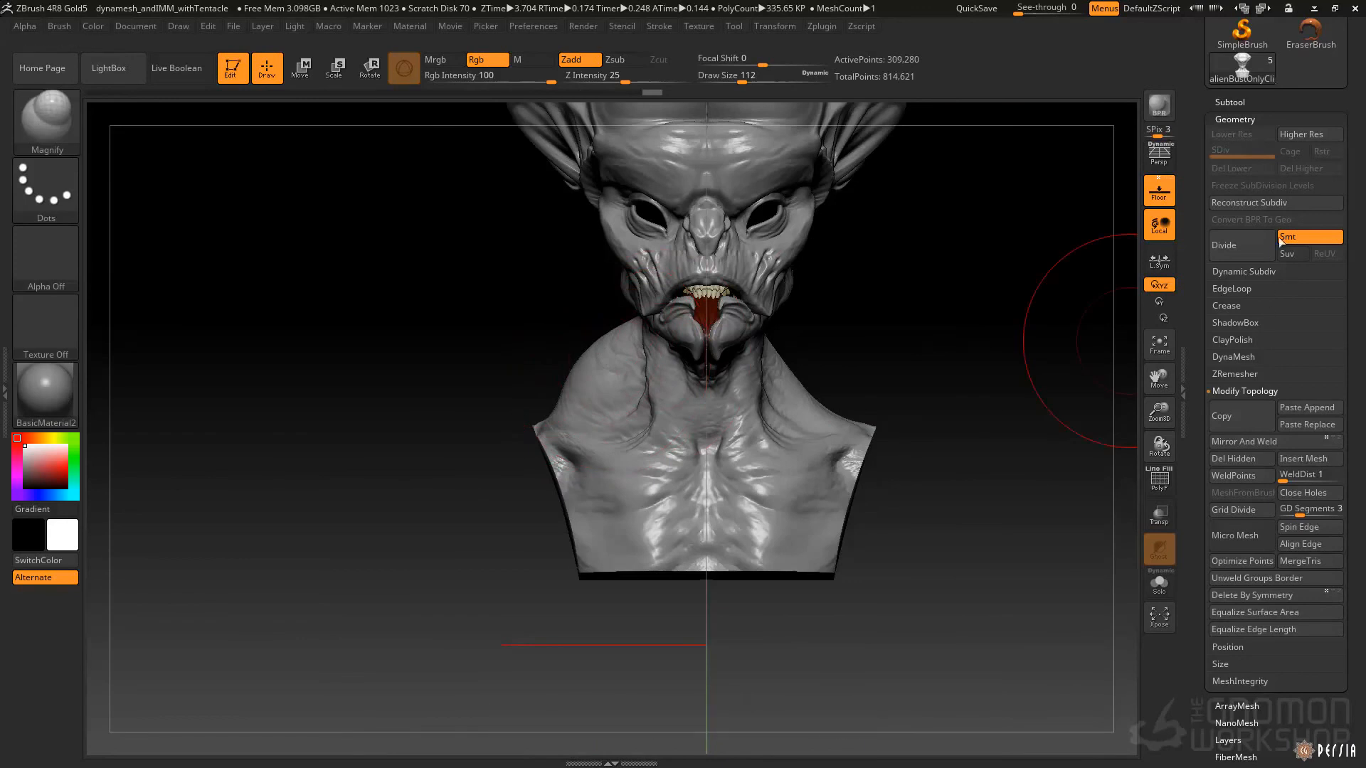
left_click(1263, 439)
mouse_move(946, 447)
right_mouse_down("ctrl")
mouse_move(819, 340)
mouse_move(690, 370)
mouse_move(761, 316)
right_mouse_up("ctrl")
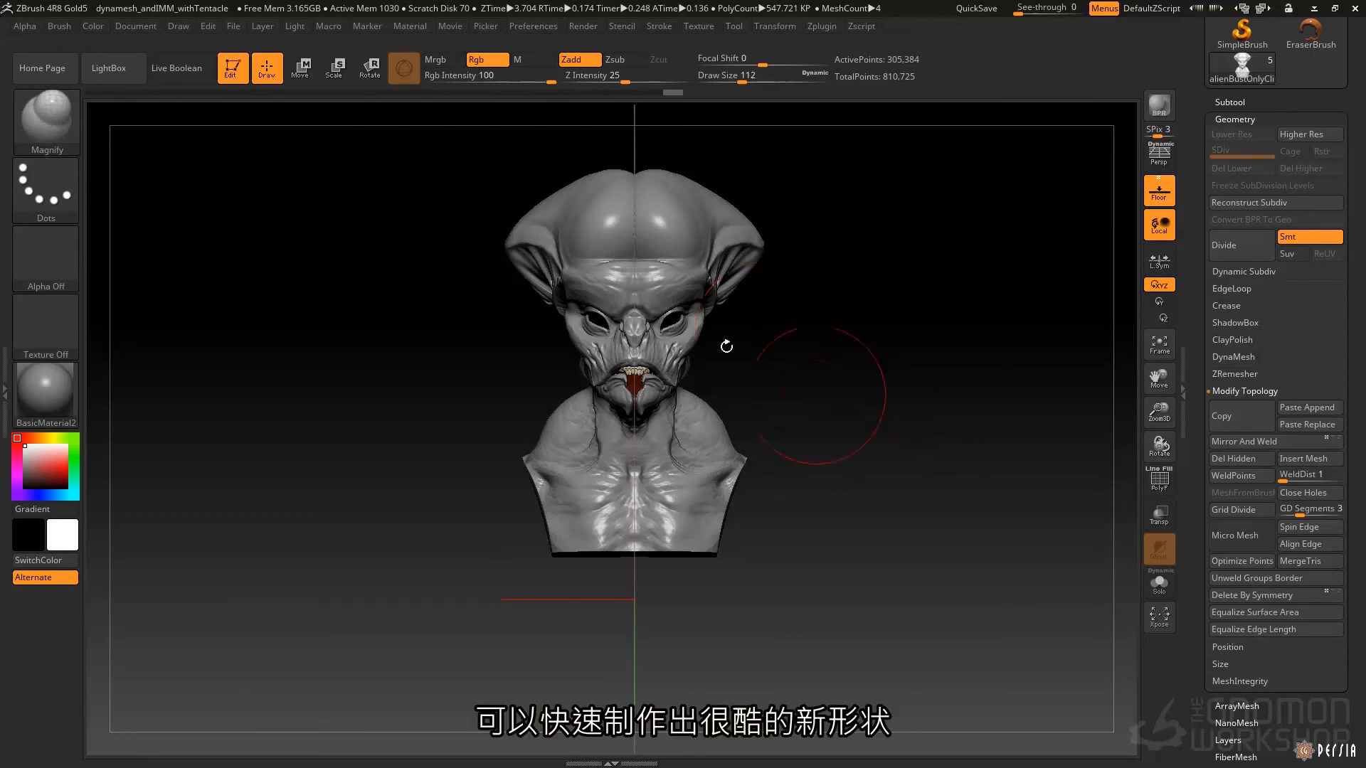
Switch to the Move brush and start adjusting the middle of the alien's forehead just above the brow.
key("b")
key("m")
key("v")
key("space")
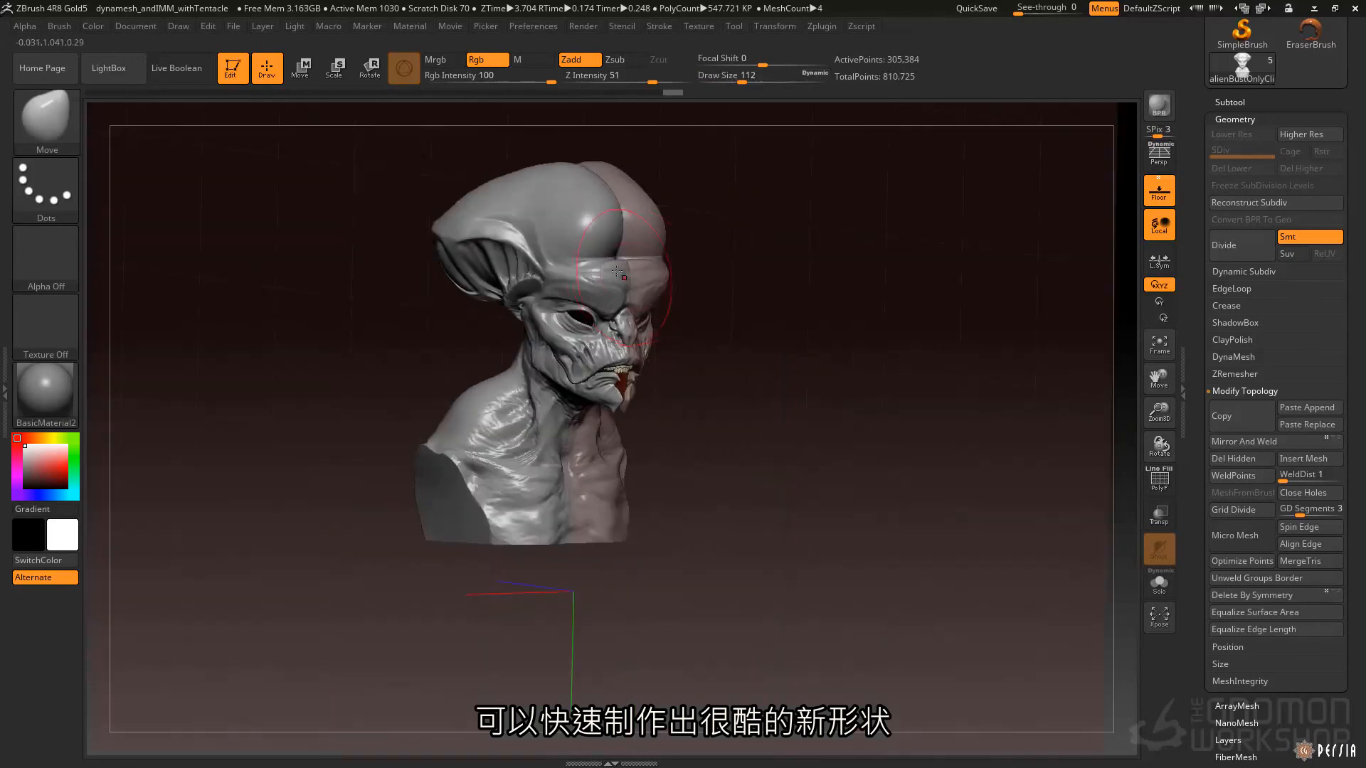
left_click_drag(617, 272, 624, 269)
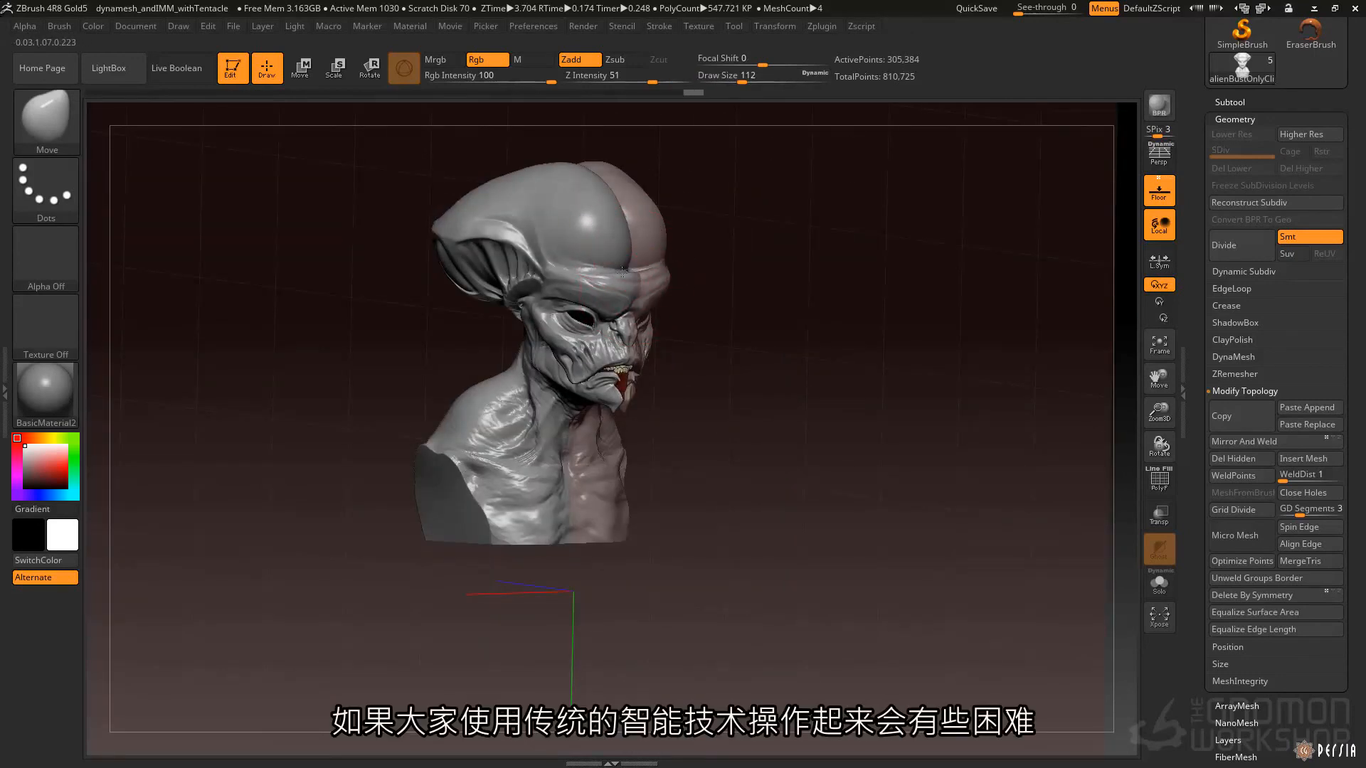